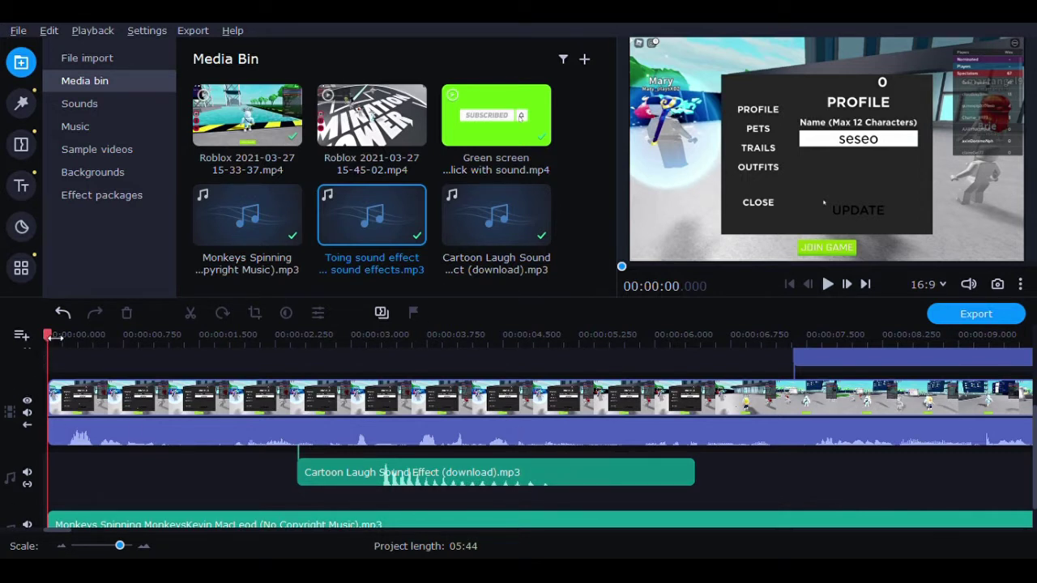
Look over the stacked overlay, main video, sound effect and background music tracks in the timeline
left_click_drag(55, 338, 47, 364)
scroll(1029, 453, "down", 1)
scroll(535, 437, "down", 1)
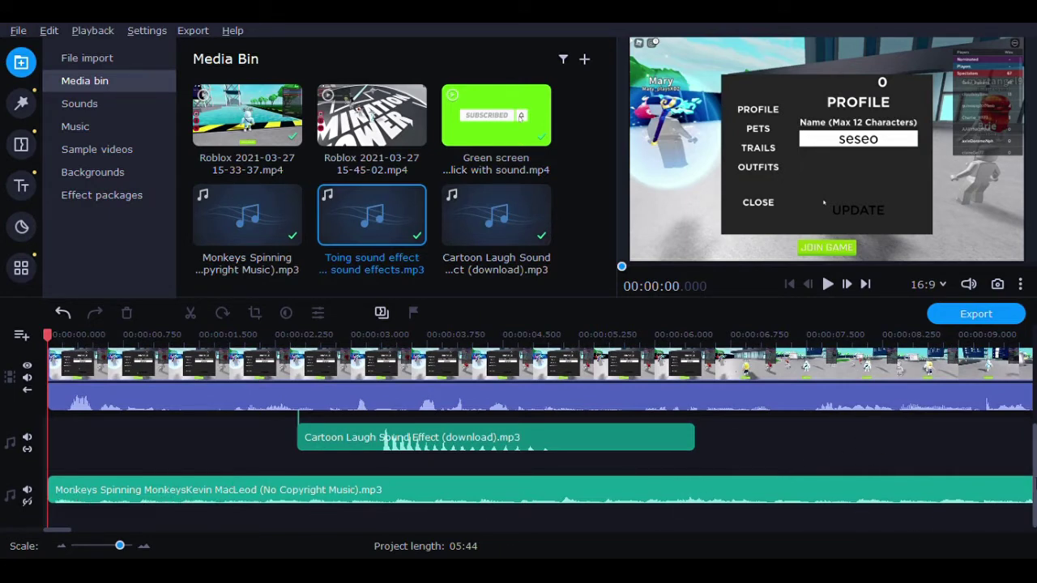
scroll(1022, 503, "up", 2)
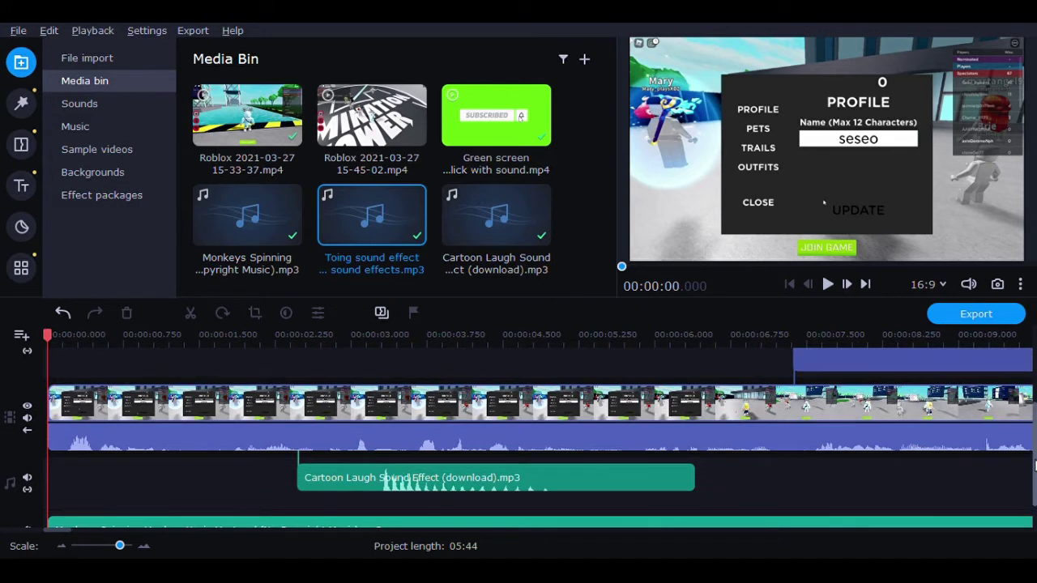
scroll(1022, 504, "down", 2)
scroll(1033, 494, "up", 2)
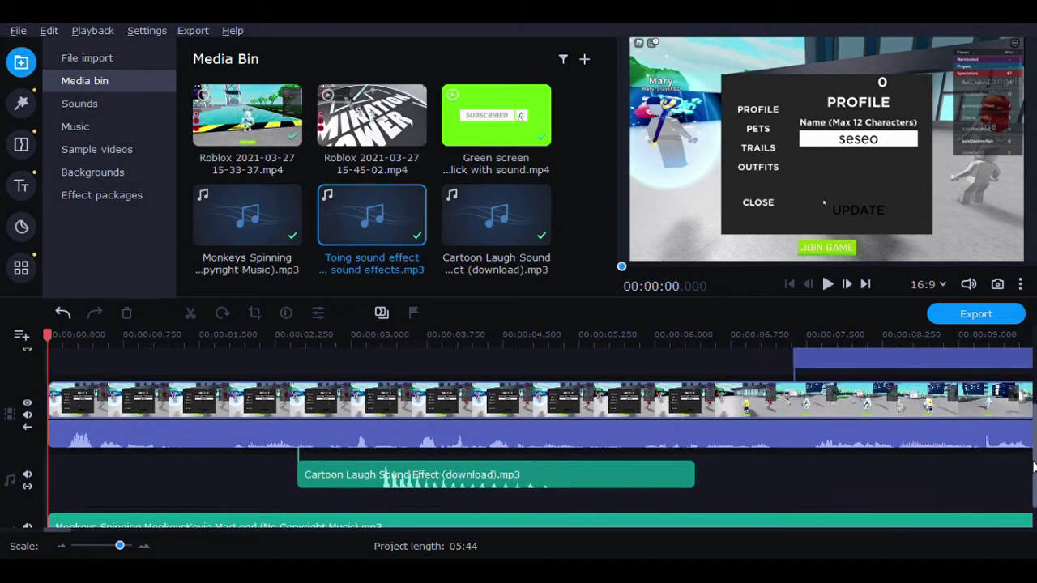
scroll(1034, 459, "down", 2)
scroll(1034, 490, "up", 2)
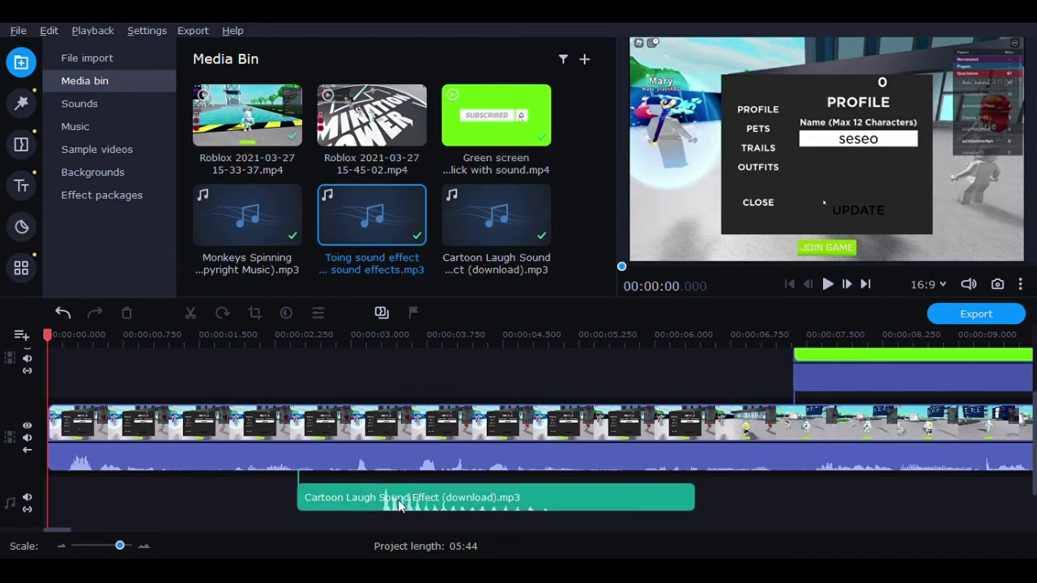
Scrub through the opening, return to the start, and play the project to about 11 seconds
left_click(316, 335)
left_click_drag(322, 336, 841, 444)
left_click_drag(837, 335, 3, 326)
left_click(828, 285)
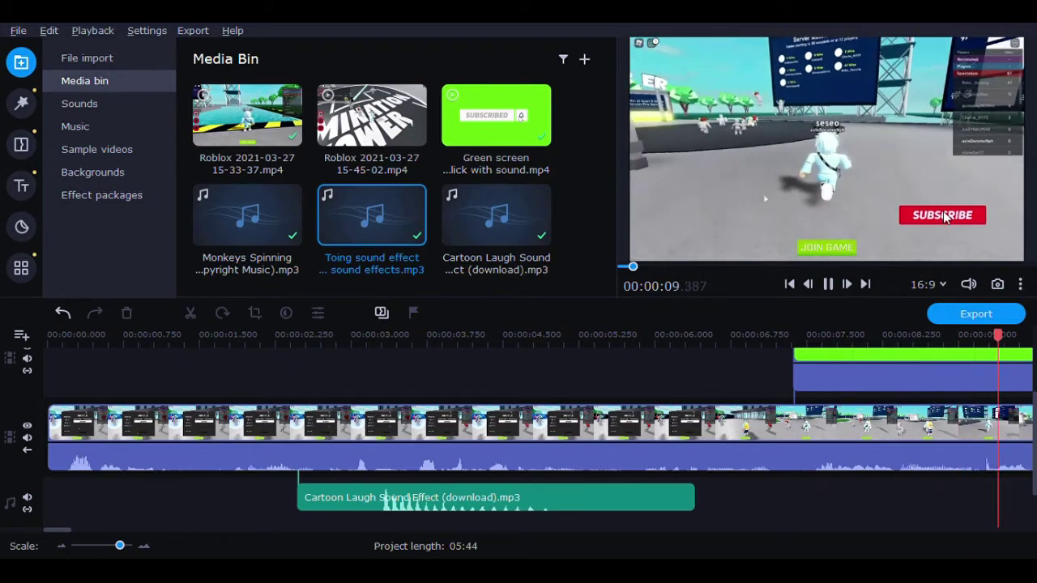
key("space")
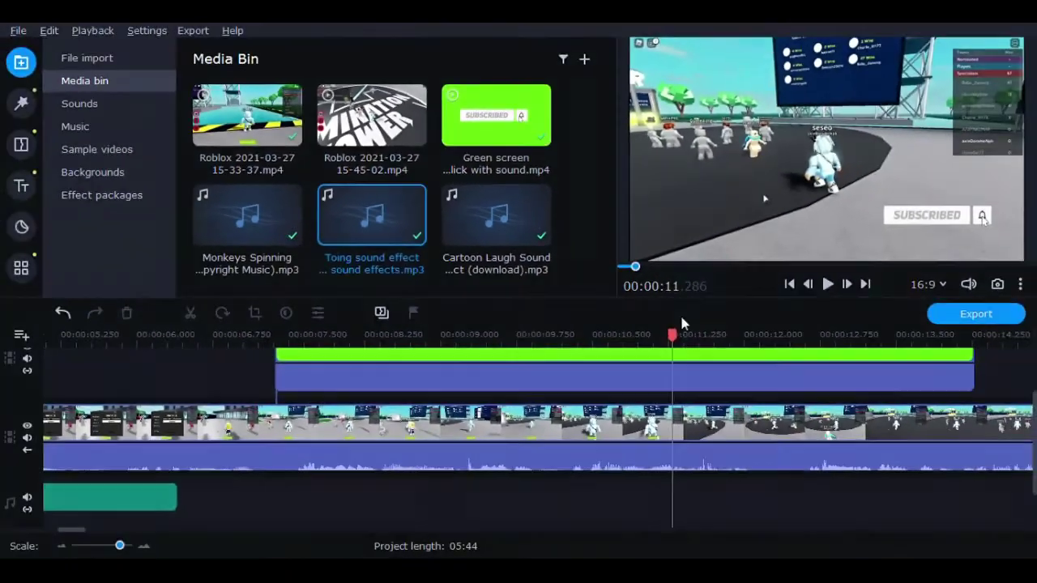
Scrub through the start of the green-screen subscribe overlay to about 8.8 seconds and select that overlay clip
left_click(563, 361)
left_click(599, 358)
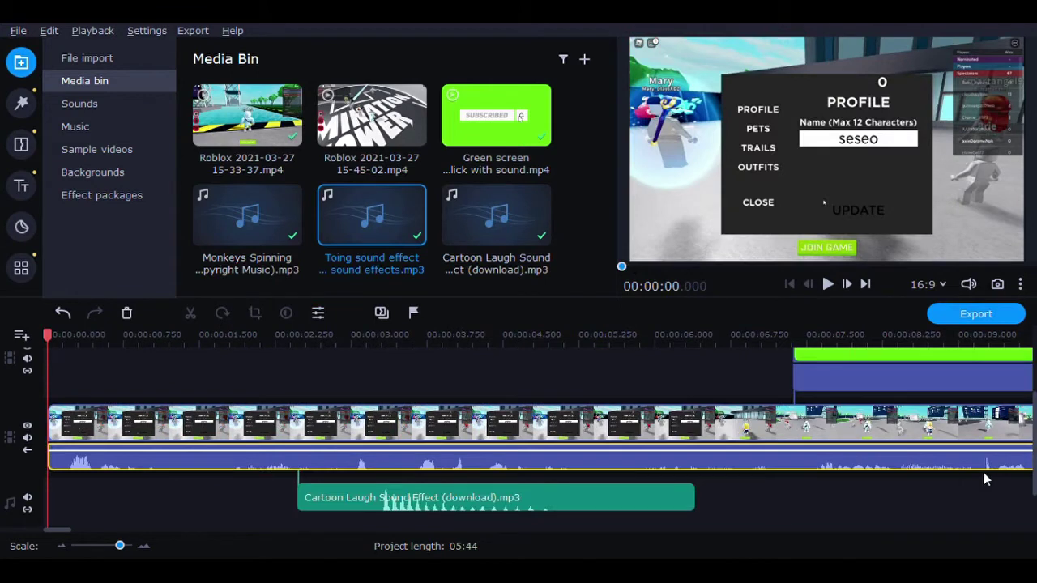
scroll(790, 366, "up", 1)
left_click_drag(819, 339, 883, 339)
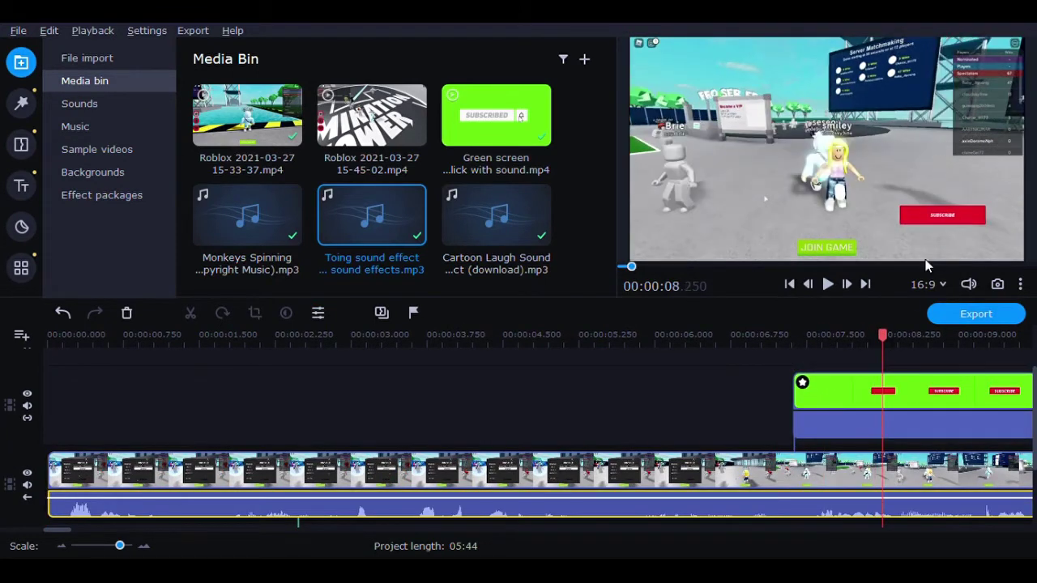
left_click_drag(883, 339, 941, 341)
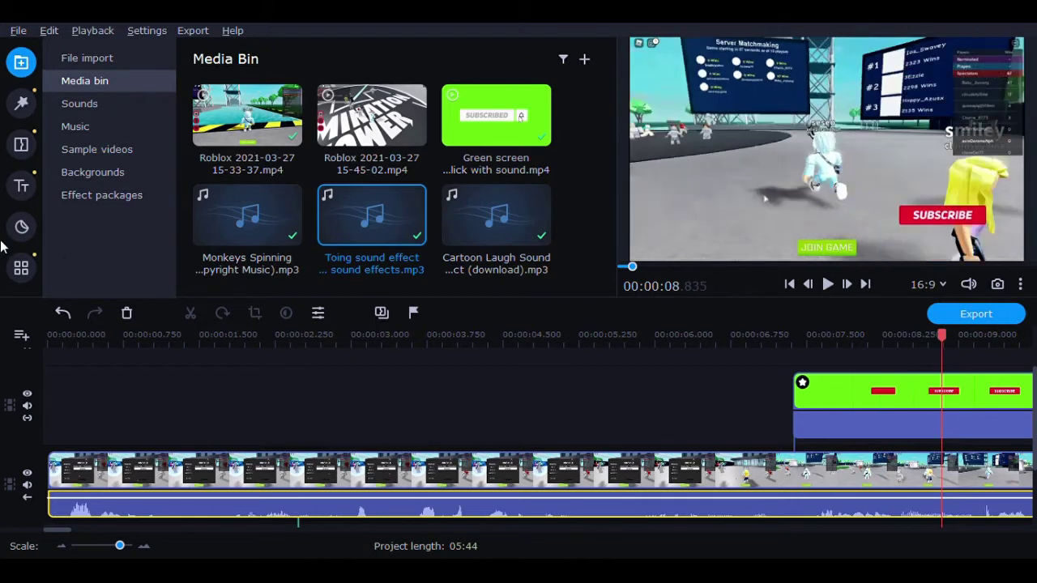
left_click(883, 399)
left_click(24, 112)
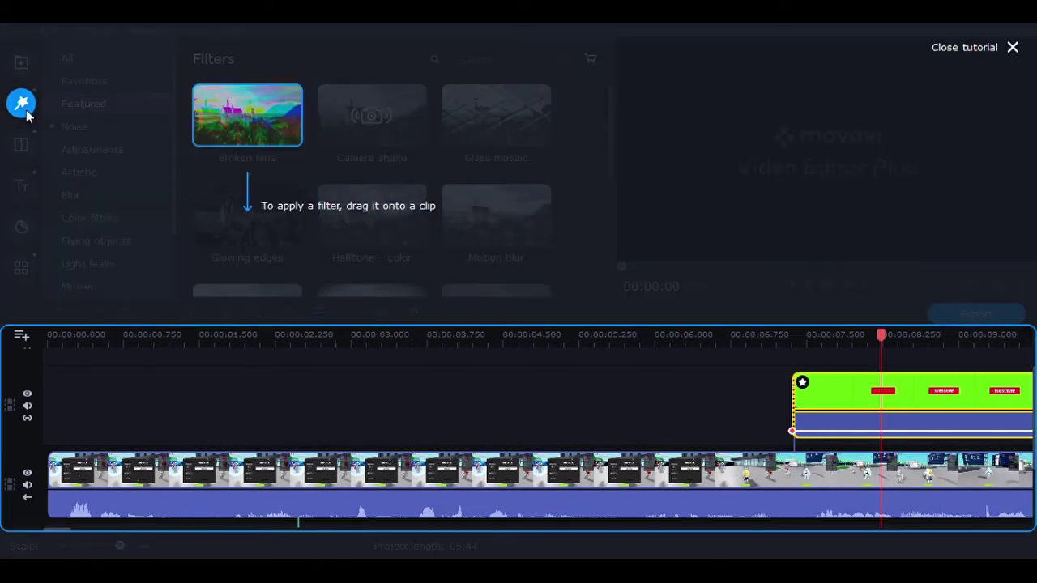
left_click(21, 144)
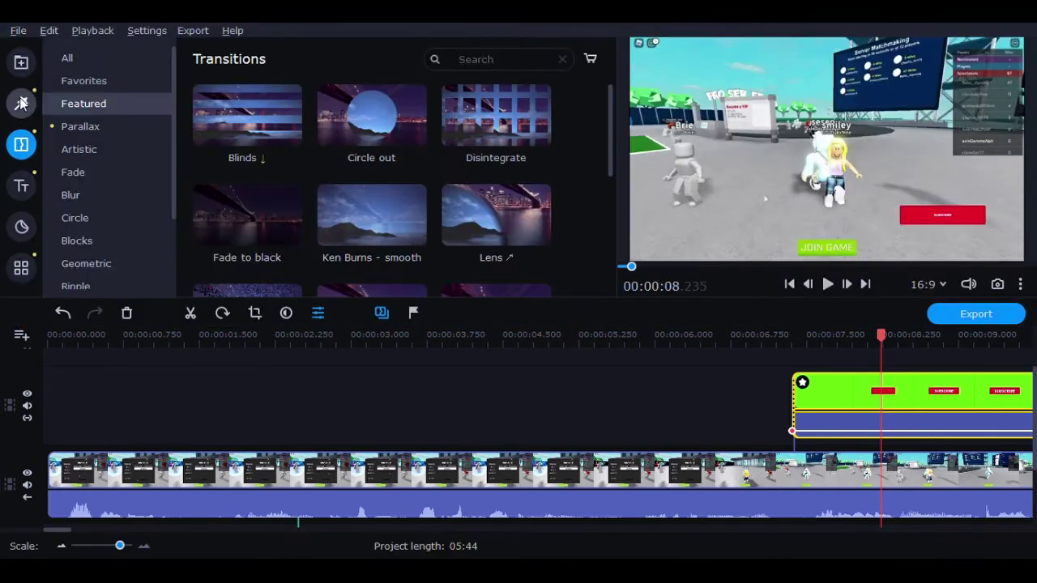
left_click(25, 66)
Examine the green-screen subscribe clip's general properties and its applied effects
double_click(859, 396)
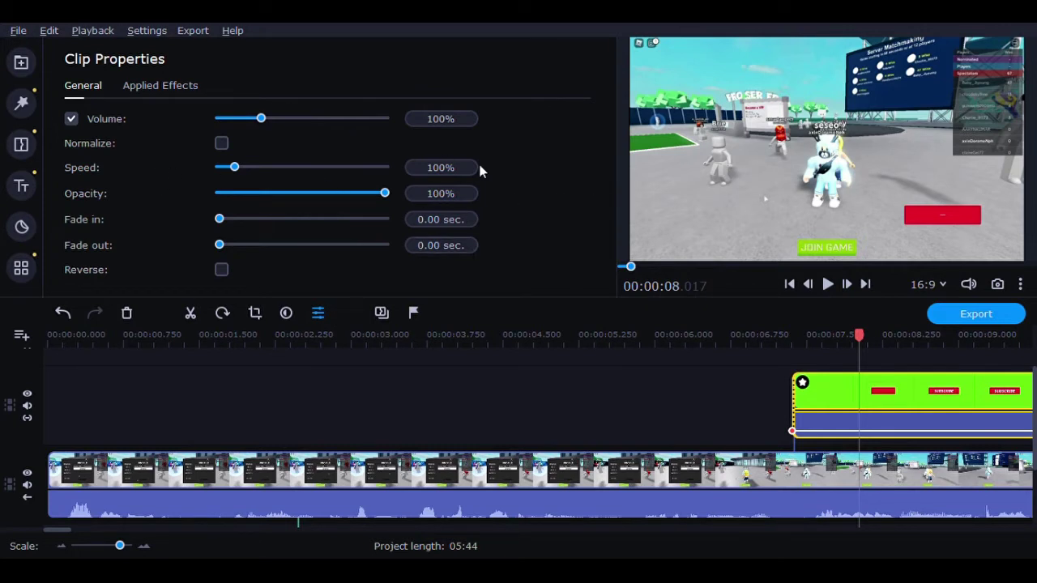
left_click(831, 349)
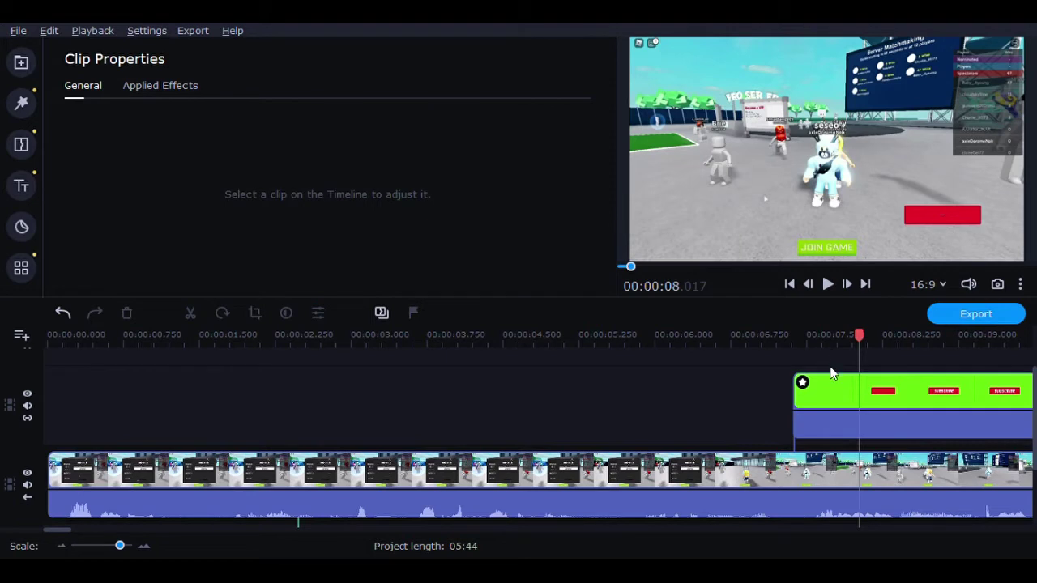
left_click(159, 88)
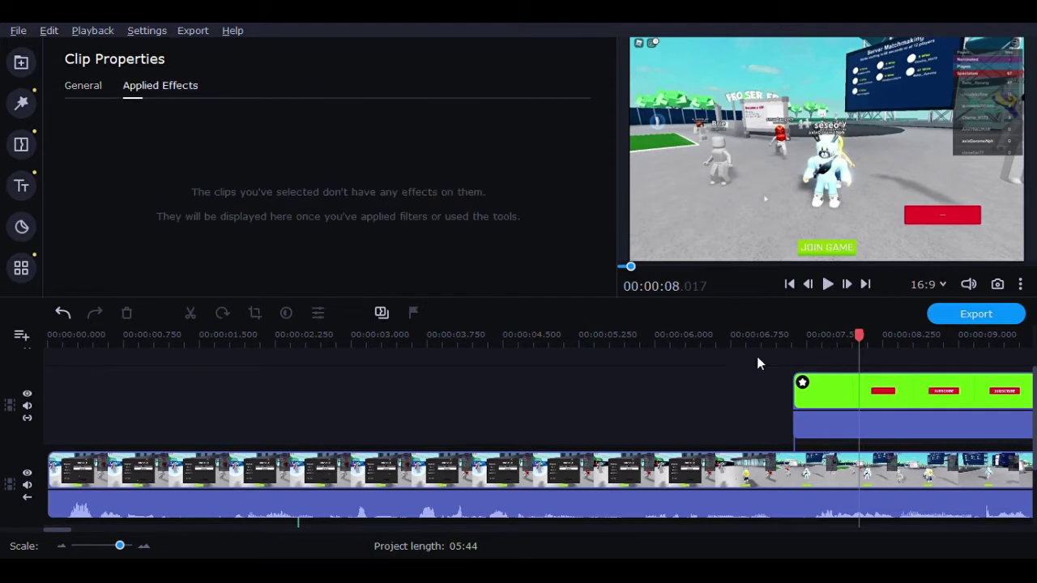
left_click(843, 388)
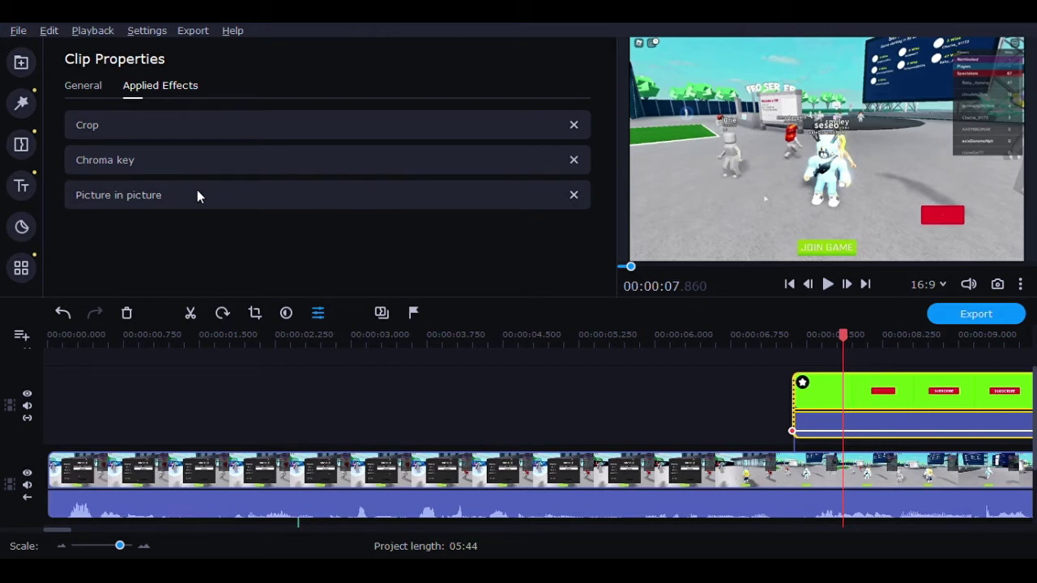
left_click(83, 84)
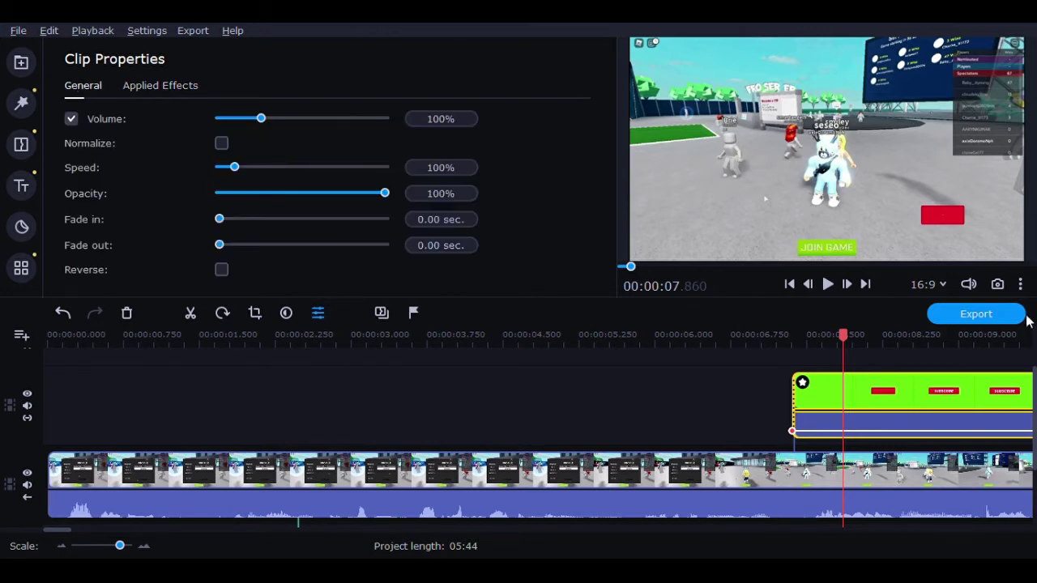
Play the timeline from about 8.2 seconds through the subscribe overlay, stopping at about 20.8 seconds
left_click_drag(852, 334, 879, 378)
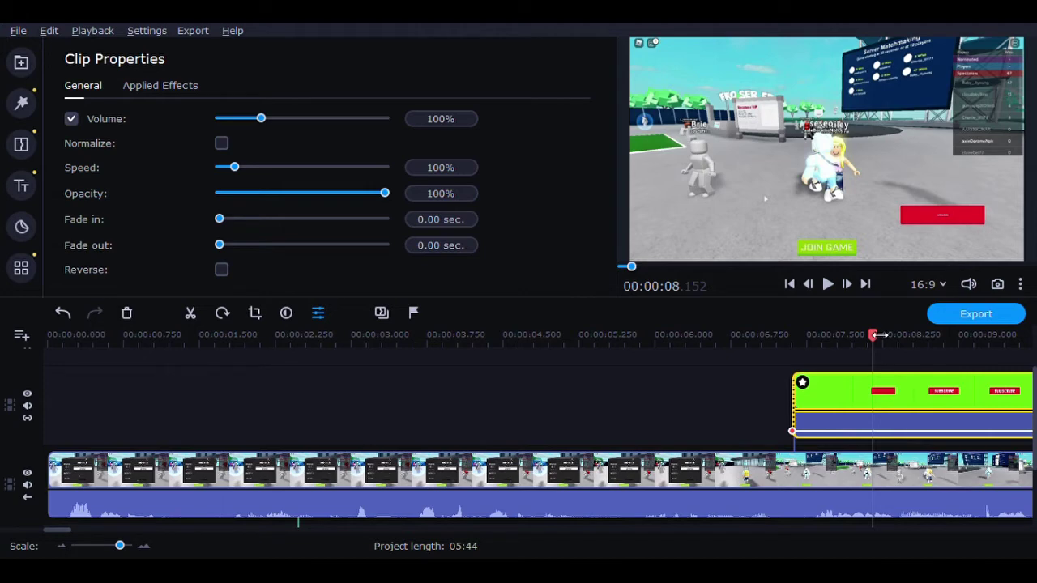
left_click(827, 285)
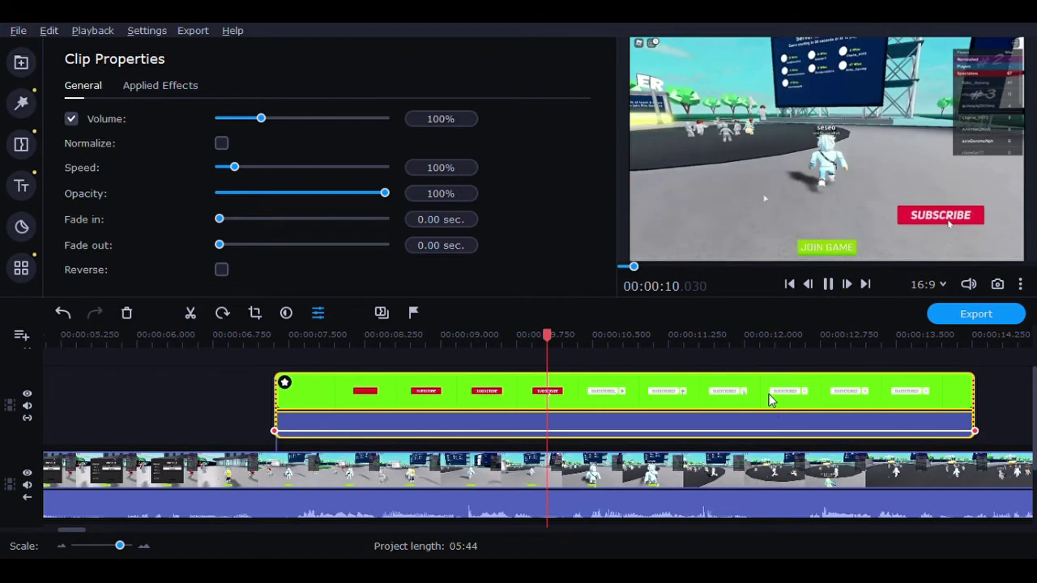
left_click(826, 288)
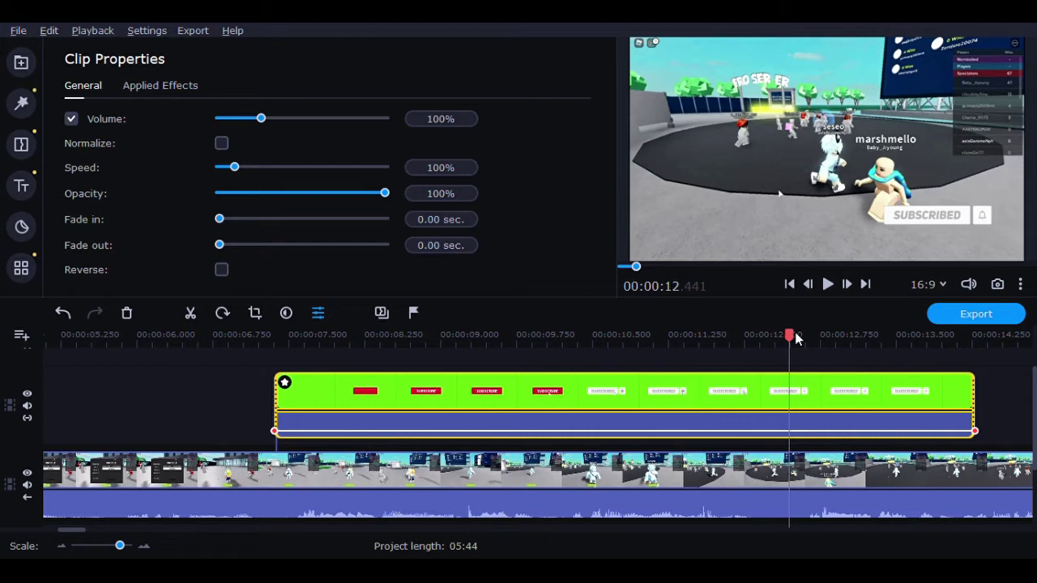
left_click(826, 284)
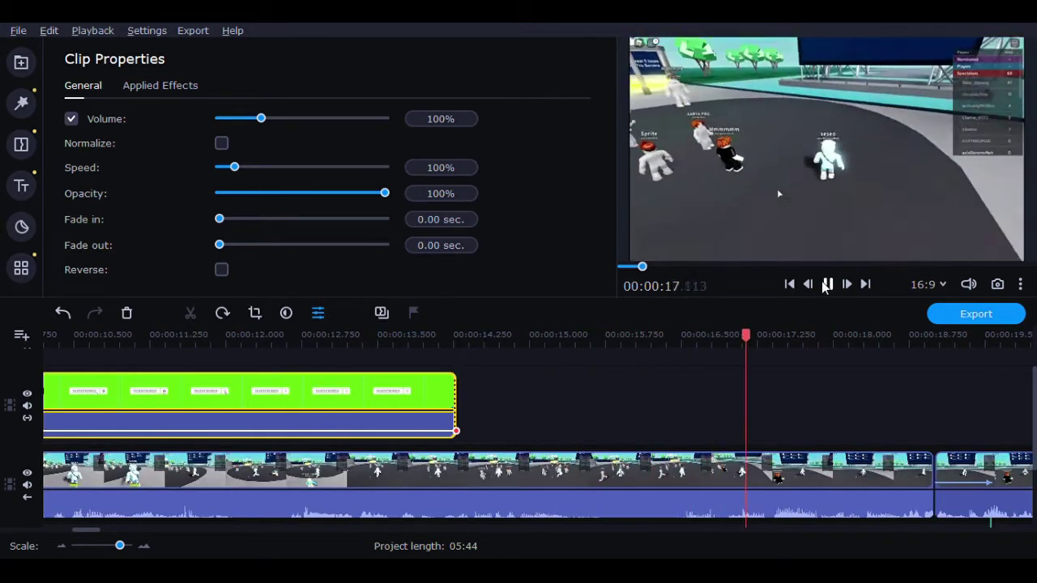
left_click(826, 284)
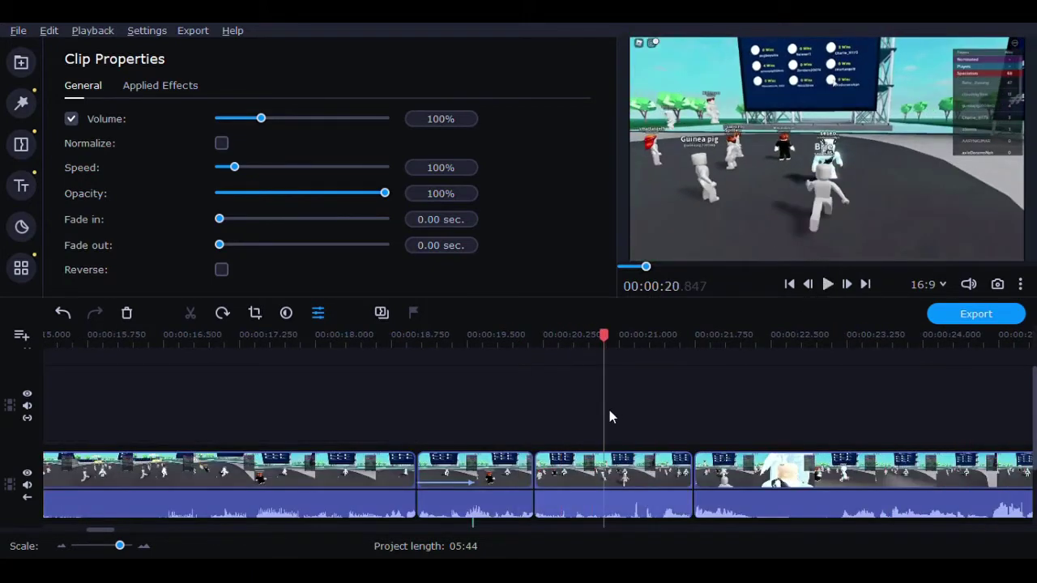
Select the short zoomed-in clip at about 19.8 seconds and open its Crop and Rotate settings
left_click_drag(614, 339, 492, 485)
left_click(498, 478)
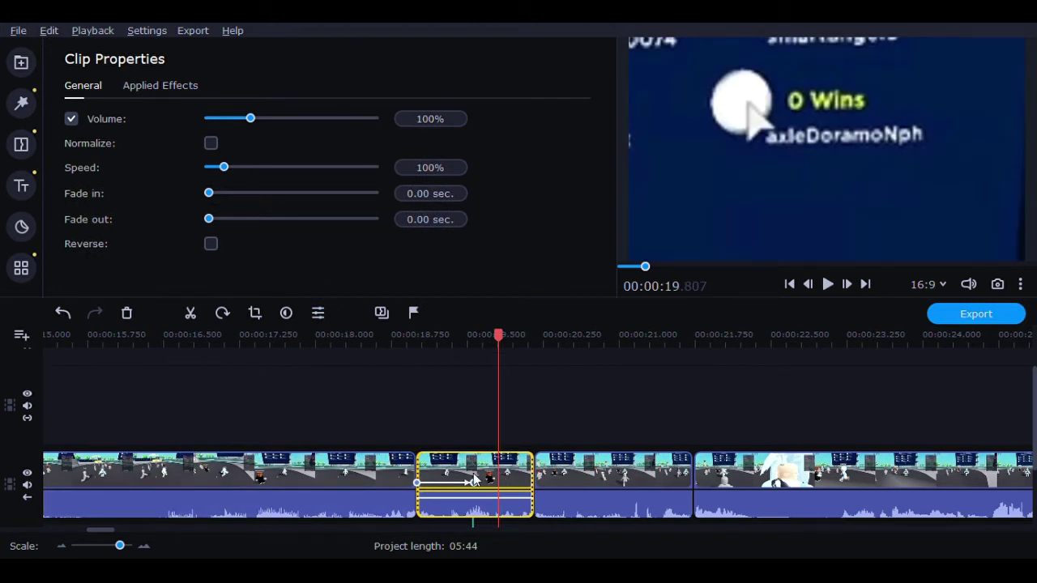
left_click(255, 313)
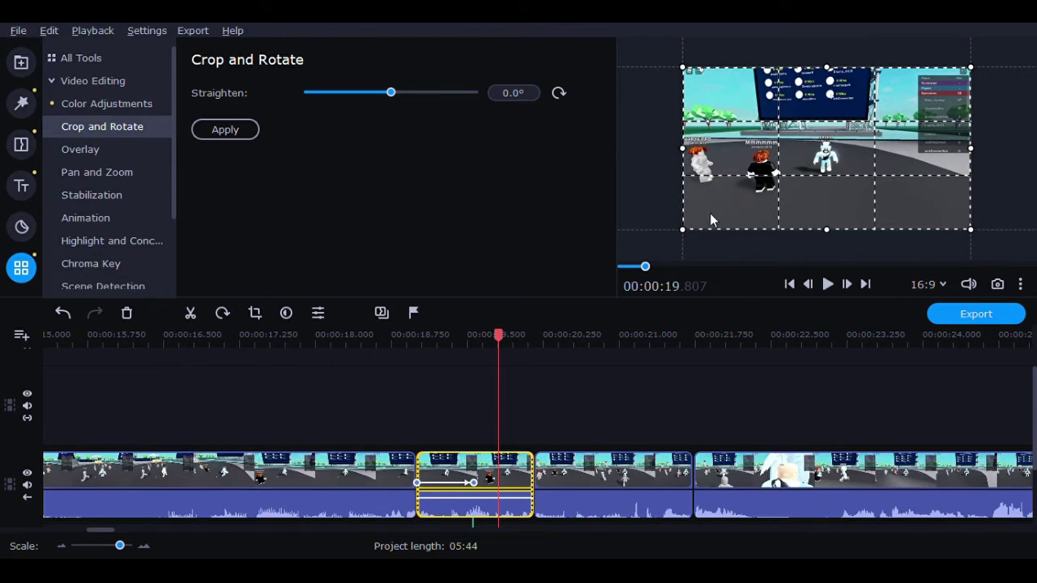
Play the timeline from the start of the zoomed-in clip and stop at about 40 seconds
left_click(827, 285)
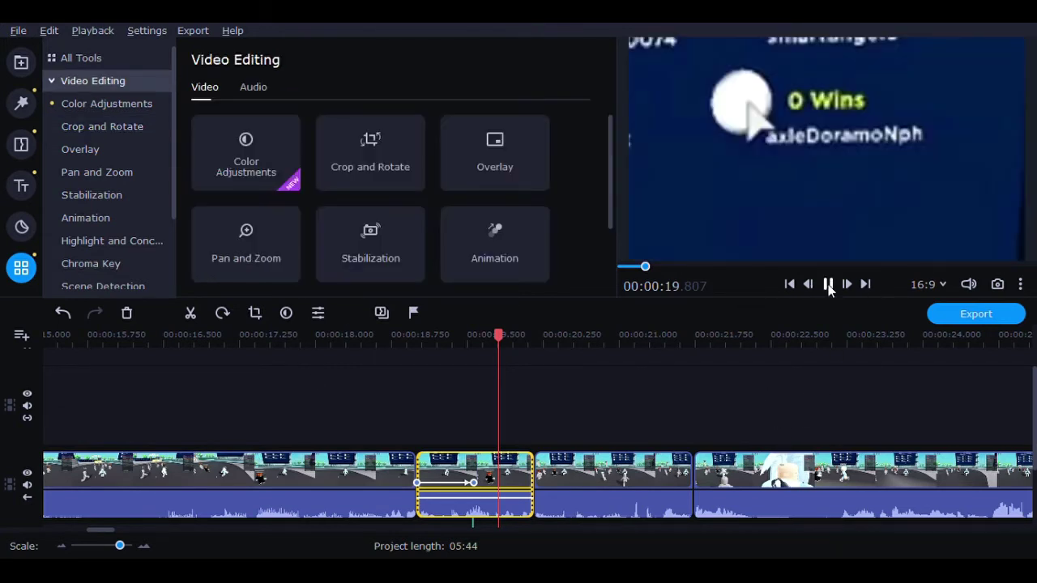
key("space")
left_click(415, 339)
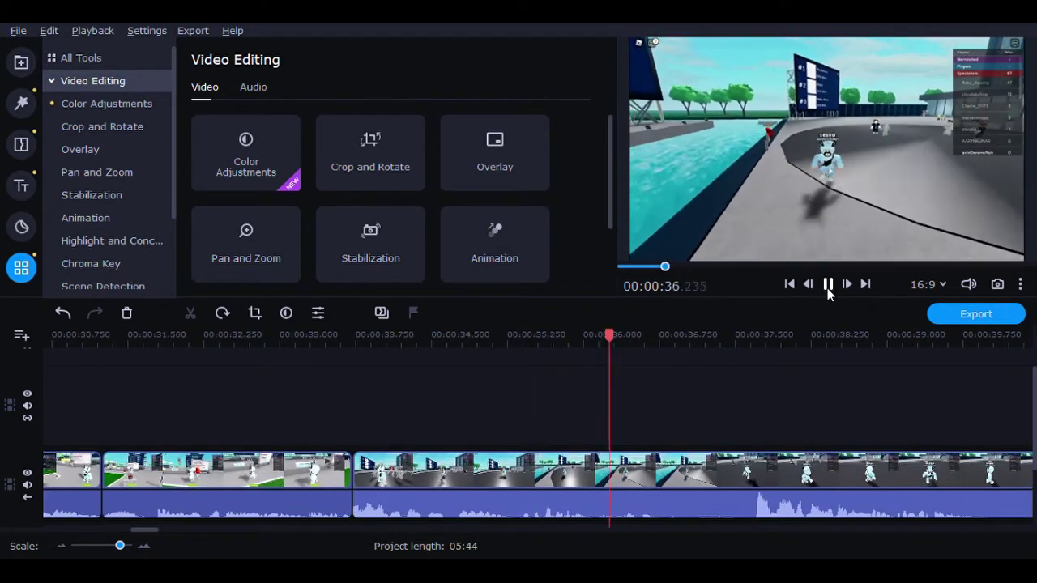
left_click(827, 286)
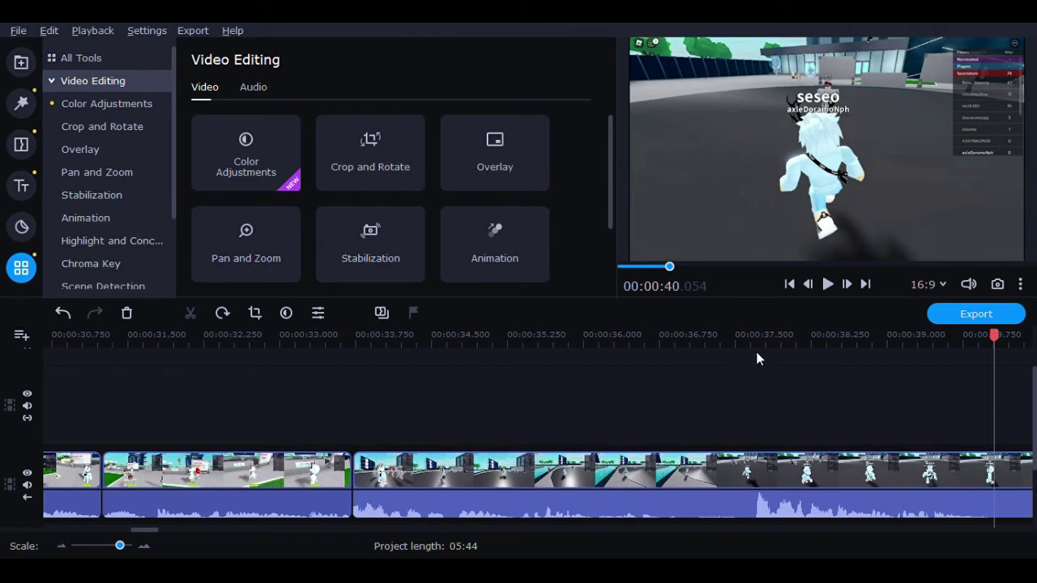
Split the main video clip at about 39.7 and 40.4 seconds and delete the segment between the cuts
left_click(167, 533)
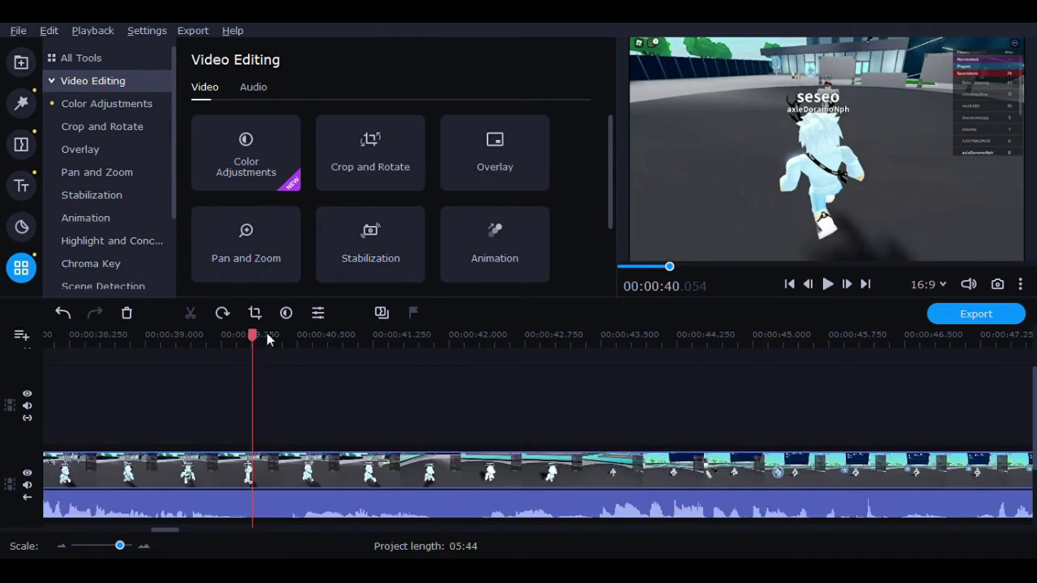
left_click(311, 474)
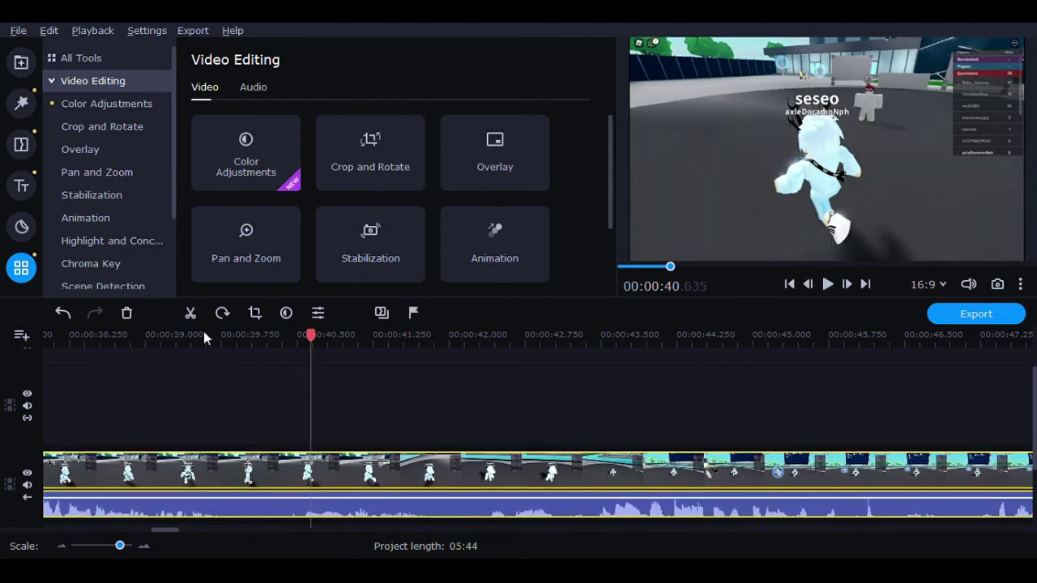
left_click(218, 466)
left_click(190, 312)
left_click(295, 466)
double_click(296, 466)
left_click(190, 312)
left_click(242, 470)
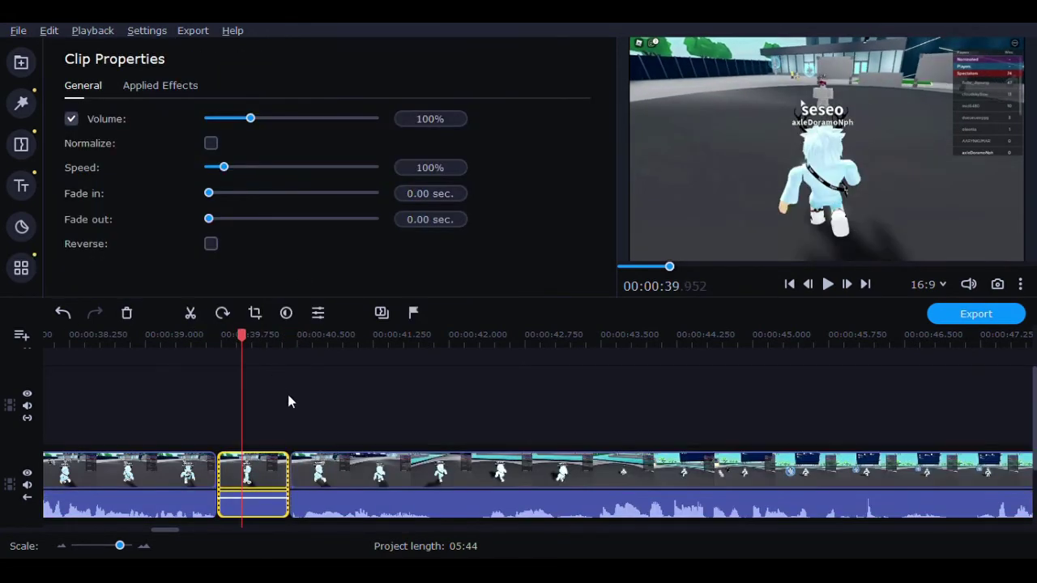
key("Delete")
Cut the main video at about 41.1 and 41.7 seconds and remove the piece in between
left_click(361, 474)
left_click(191, 313)
left_click(417, 474)
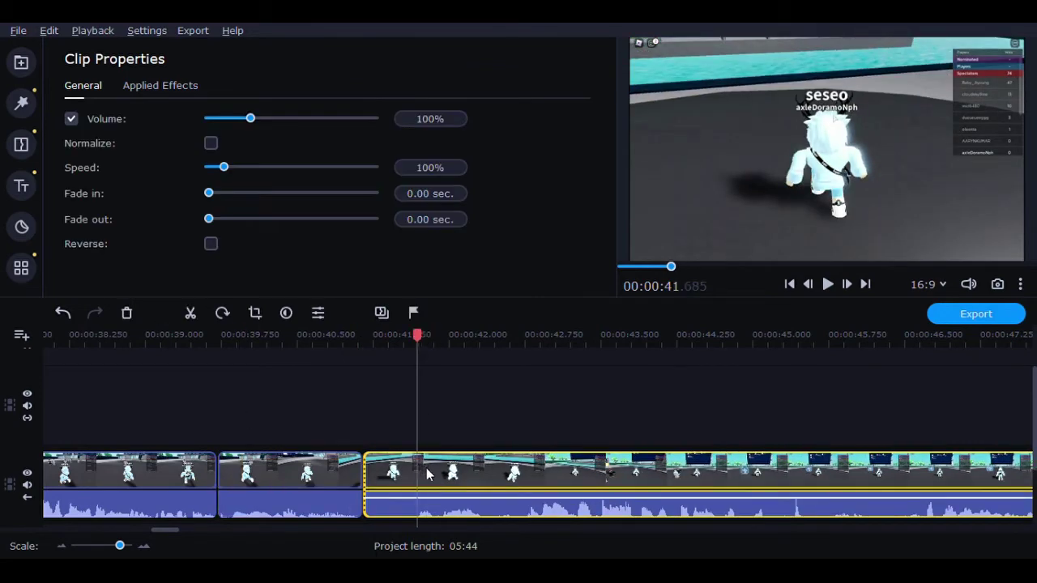
key("ctrl+b")
key("Delete")
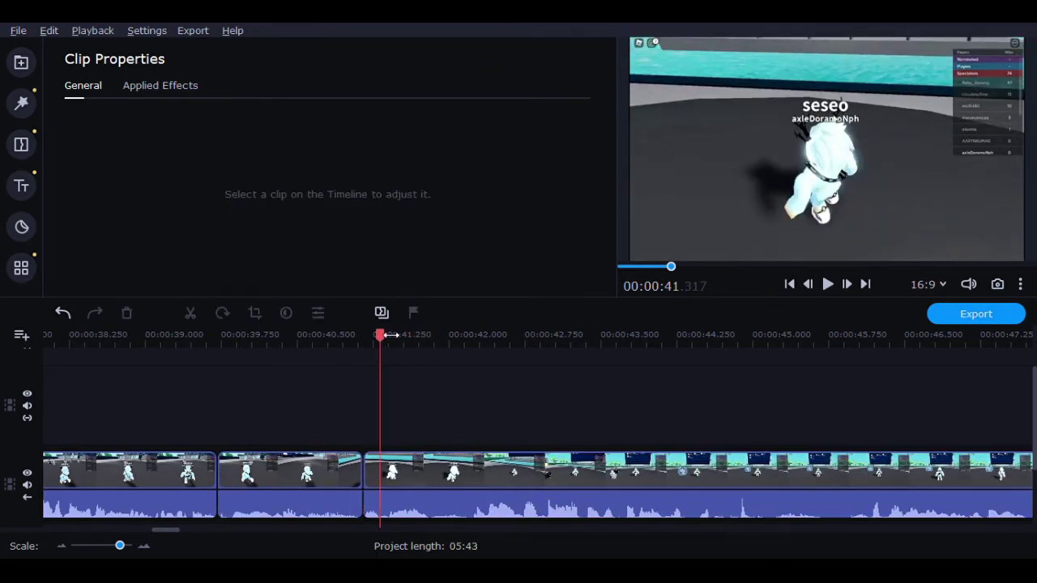
Split the main video at about 45.6 and 45.9 seconds and delete the short segment between the cuts
left_click_drag(161, 530, 179, 528)
left_click(159, 338)
left_click(204, 468)
left_click(153, 466)
key("ctrl+b")
left_click(204, 469)
left_click(186, 334)
left_click(190, 312)
left_click(174, 470)
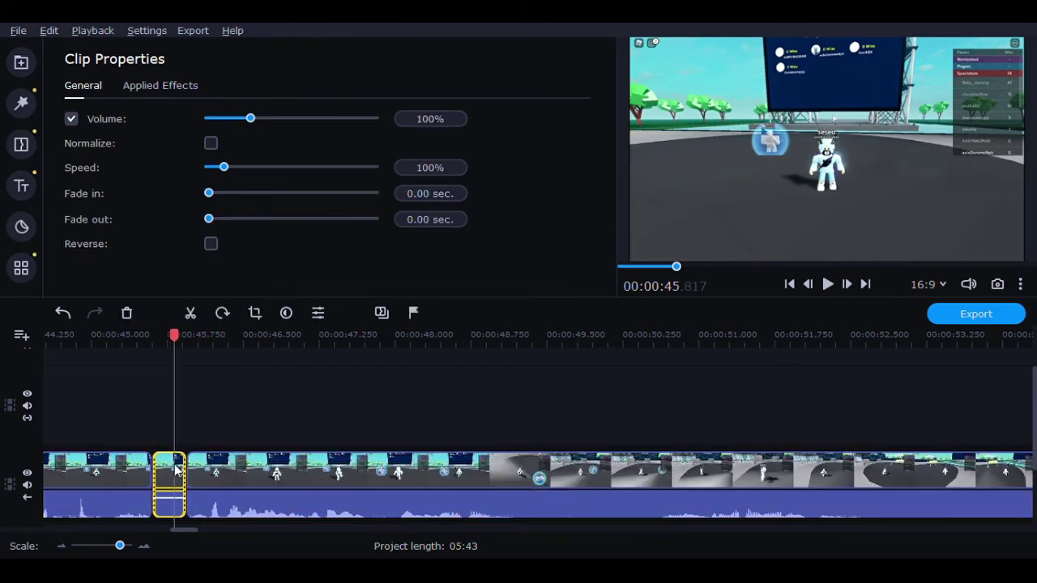
key("Delete")
Cut out the main video segment from about 47.3 to 47.7 seconds, and select the following clip at about 48.9 seconds
left_click(473, 474)
left_click(326, 475)
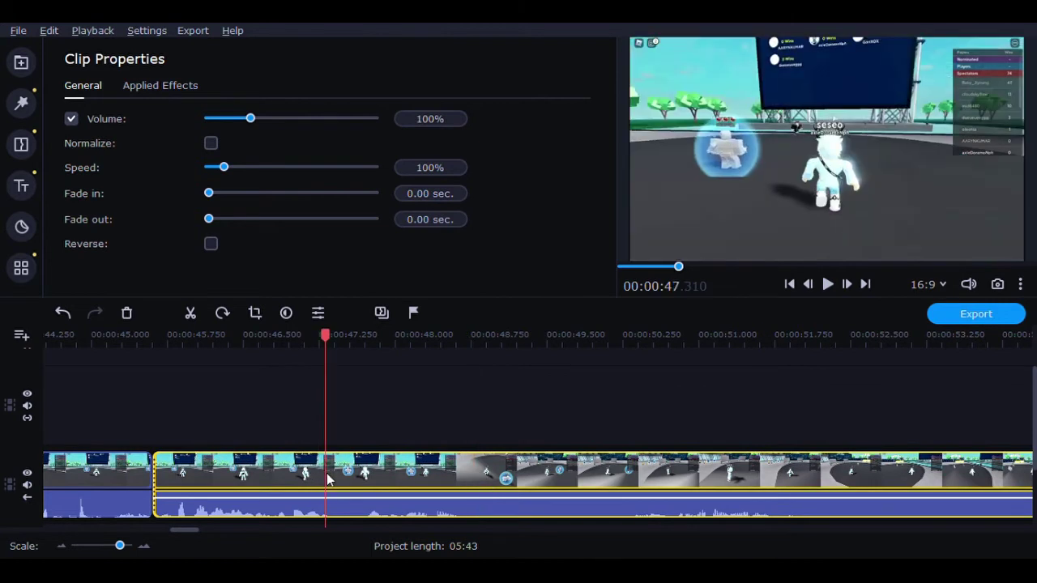
left_click(190, 313)
left_click(368, 334)
left_click(190, 313)
left_click(348, 470)
key("Delete")
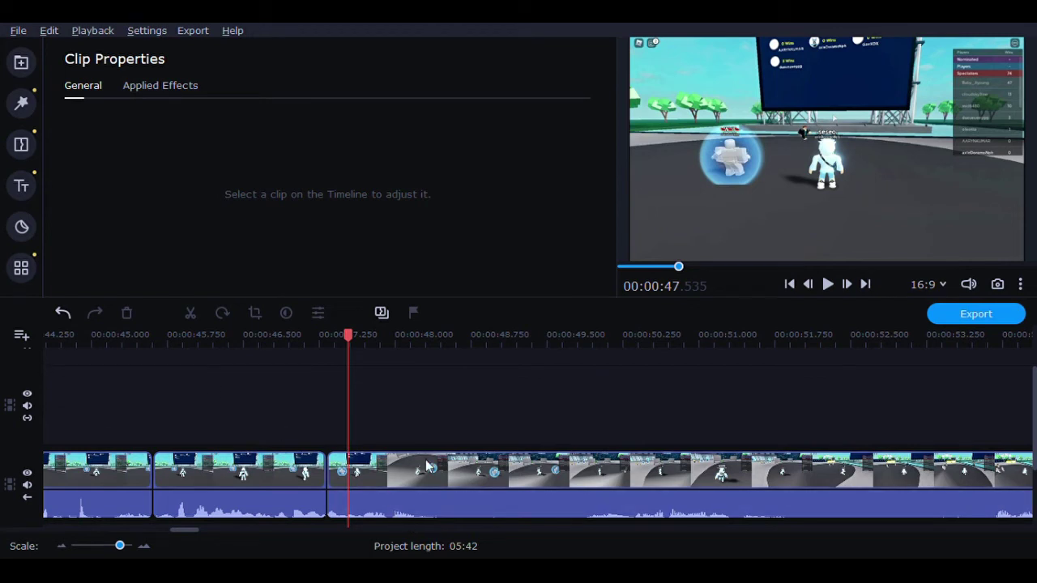
left_click(486, 489)
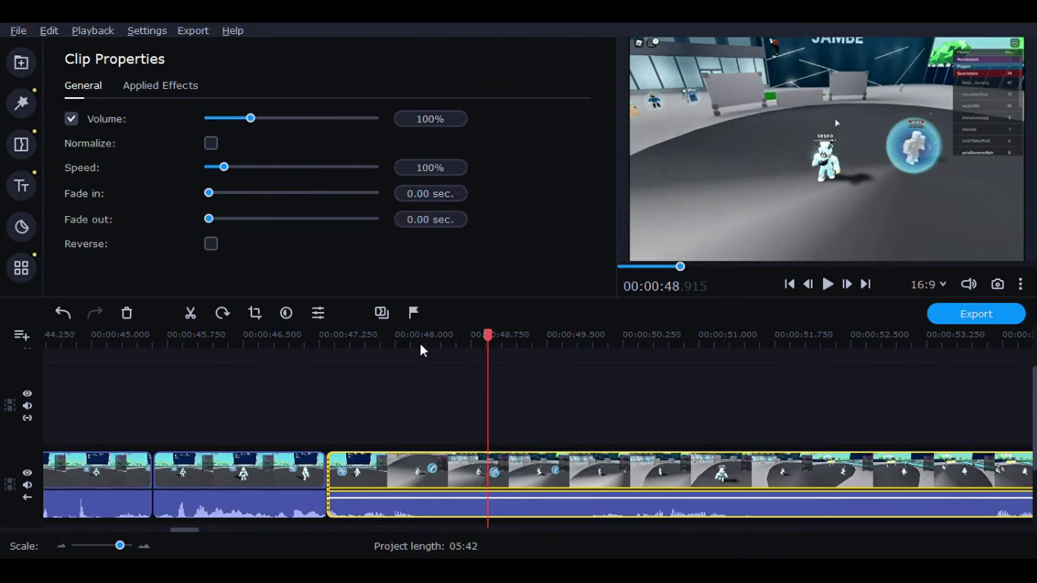
Split the main video at about 48.2 and 49.9 seconds and delete the segment between the cuts
left_click(420, 371)
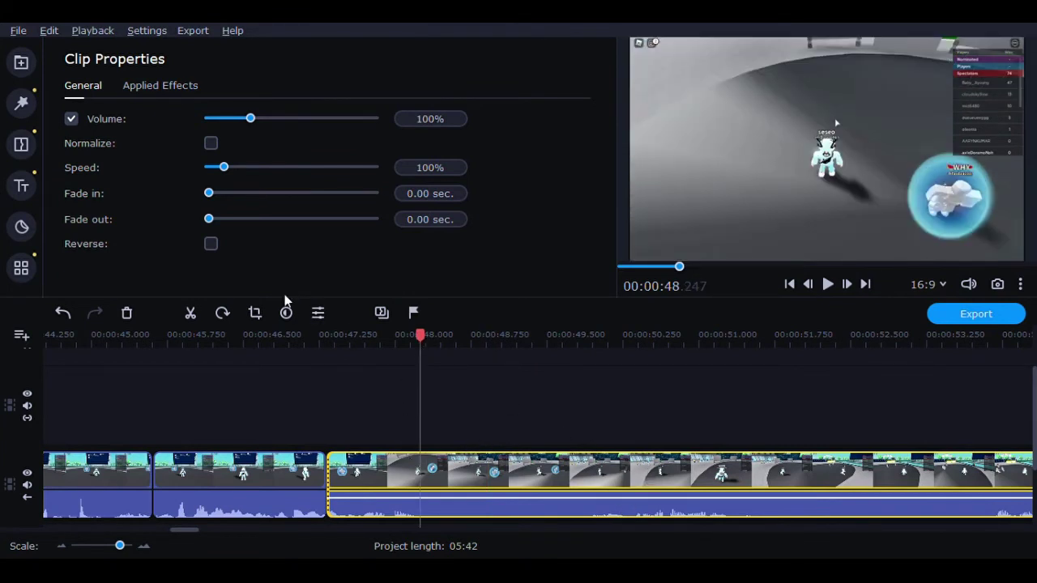
left_click(193, 314)
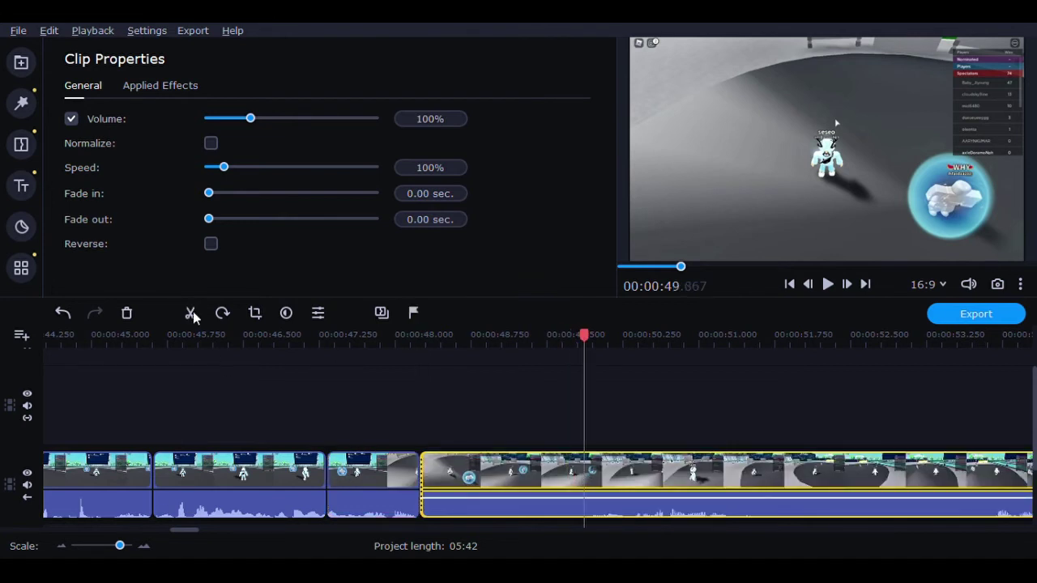
left_click(193, 314)
left_click(480, 476)
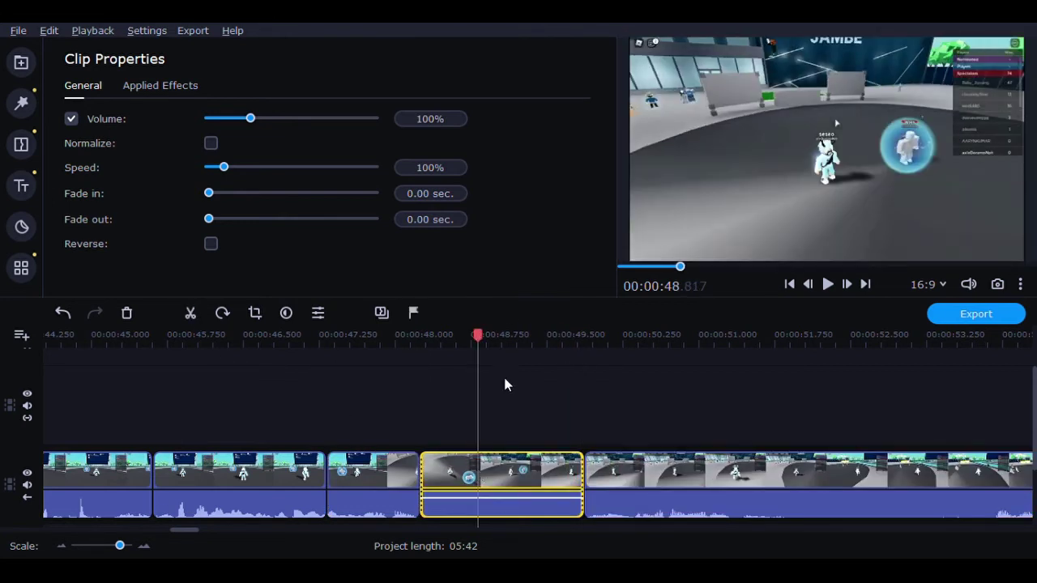
key("Delete")
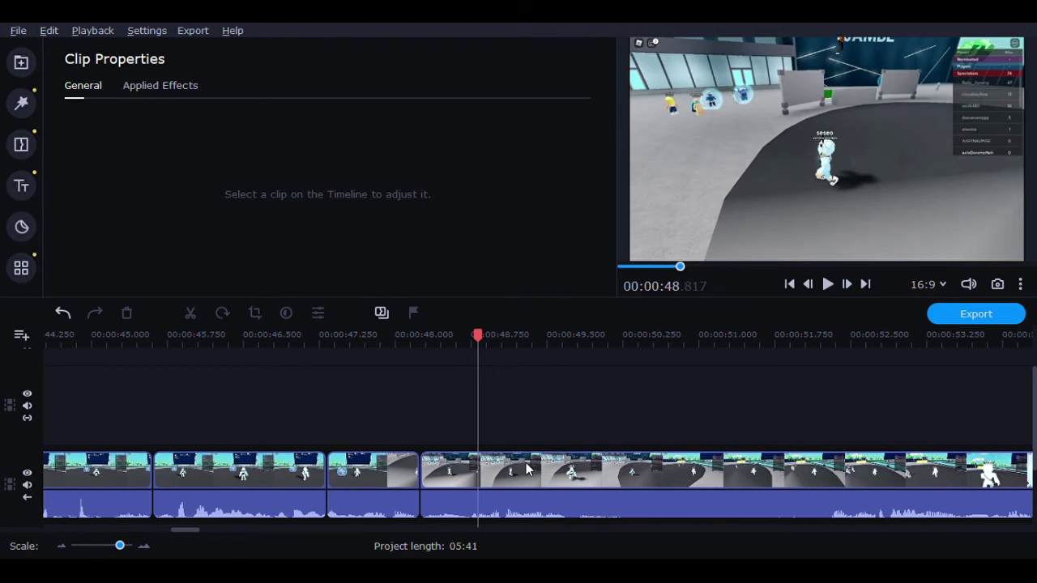
Cut the main video at about 49.9 and 52.4 seconds and remove the piece in between
left_click(532, 473)
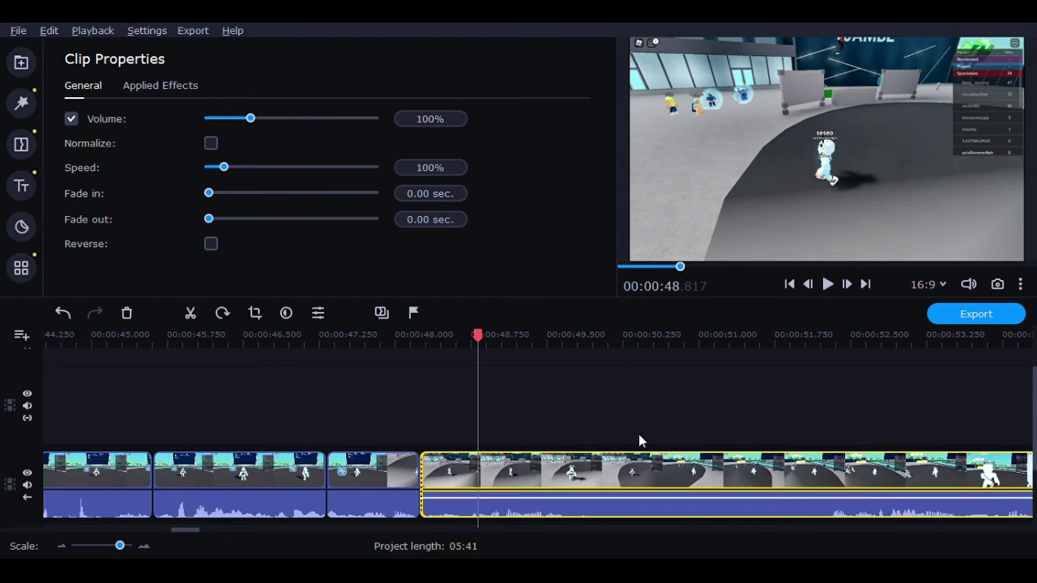
left_click(752, 474)
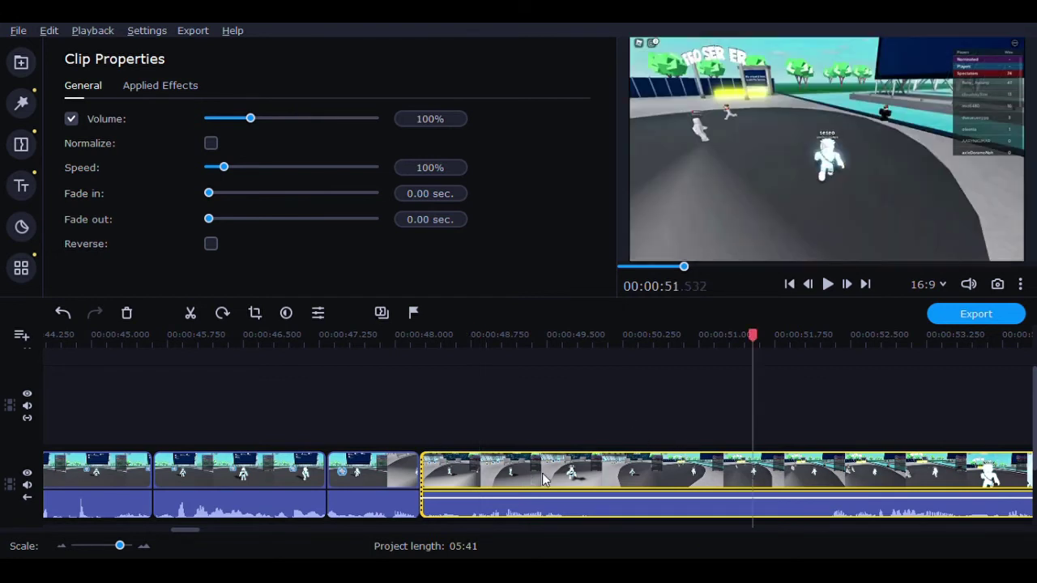
left_click_drag(572, 474, 593, 478)
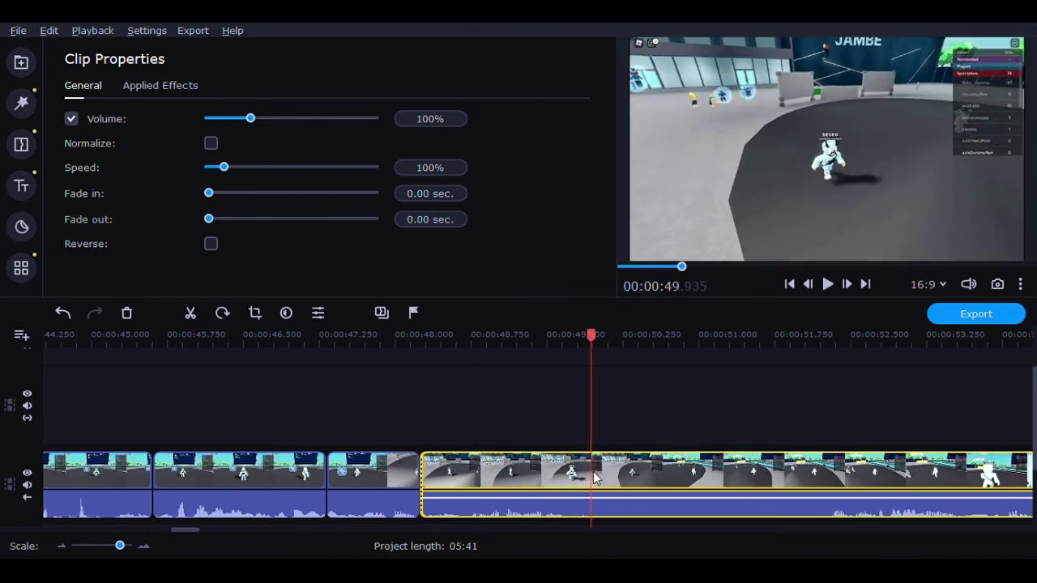
key("ctrl+b")
left_click(828, 356)
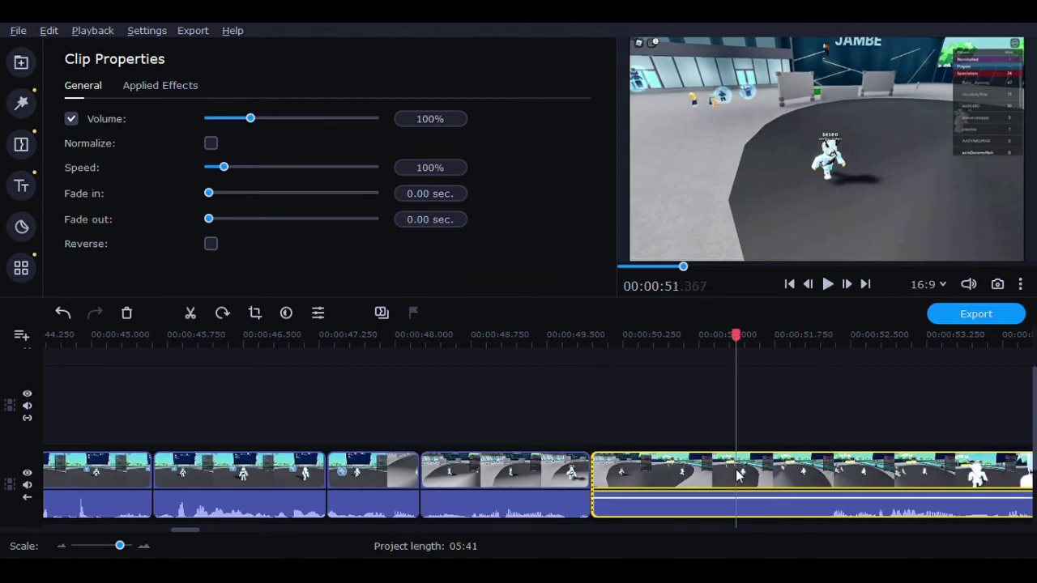
left_click(737, 476)
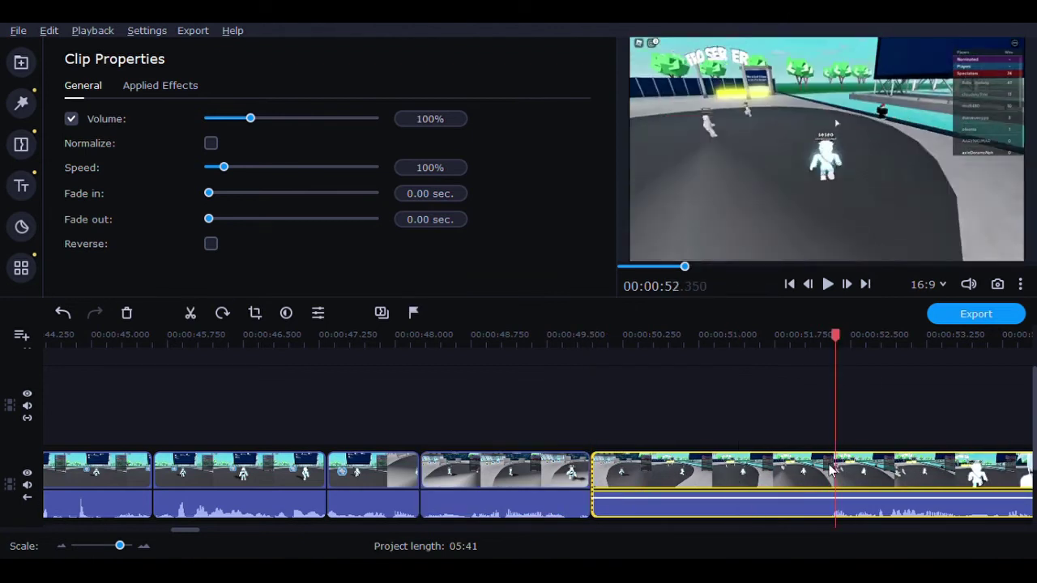
left_click(191, 313)
left_click(646, 477)
key("Delete")
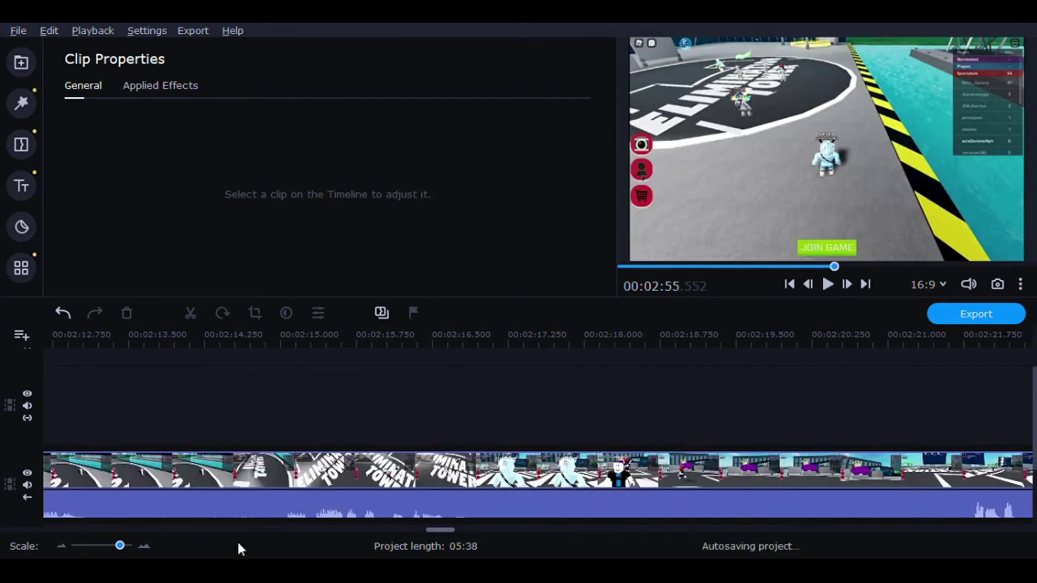
Split the main video at about 52.5 and 53.2 seconds and delete the short segment between the cuts
left_click_drag(237, 543, 207, 547)
left_click(565, 474)
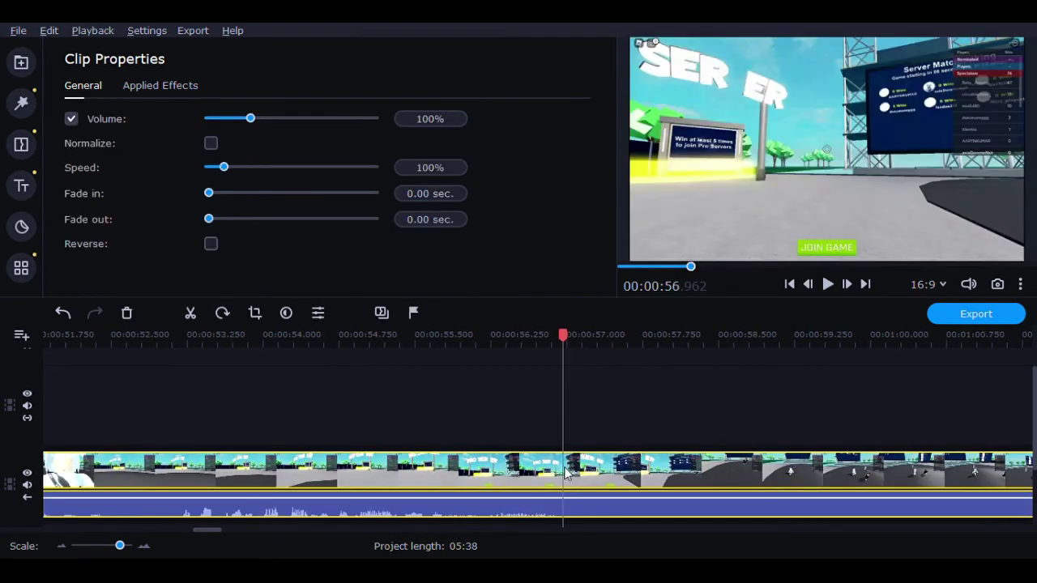
left_click(111, 478)
left_click(191, 313)
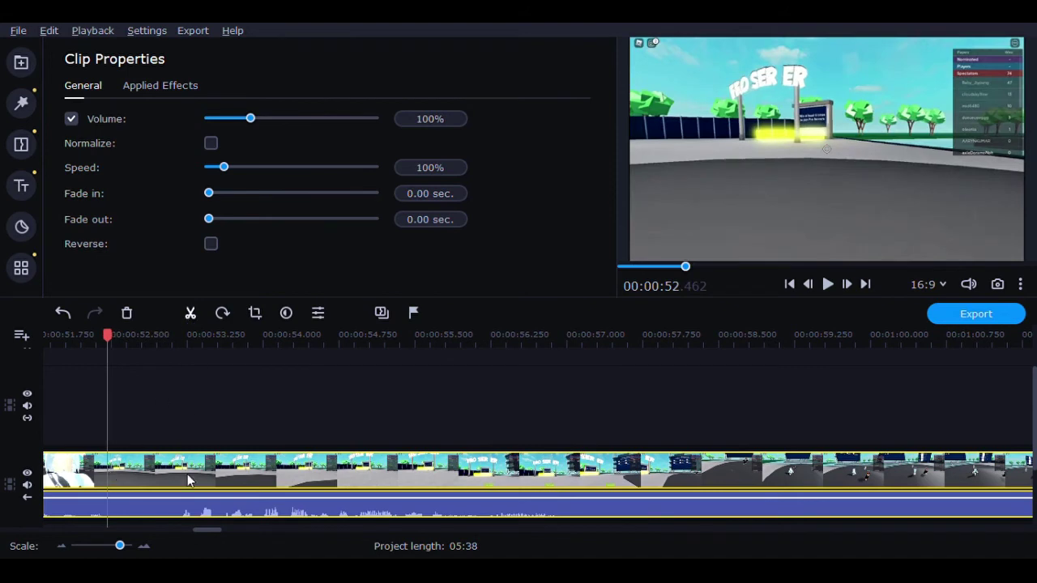
left_click(185, 473)
left_click(136, 474)
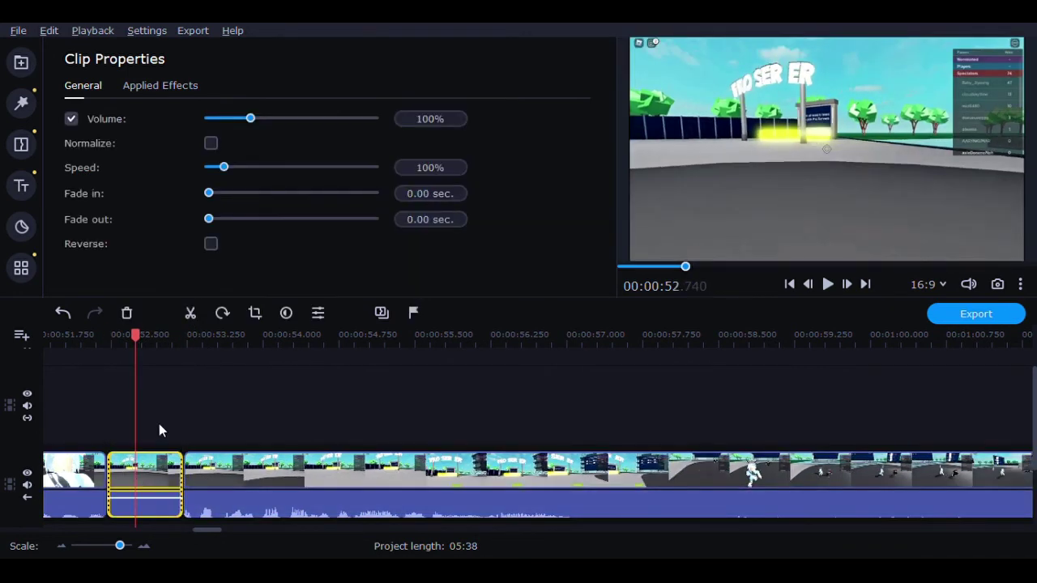
key("Delete")
Cut out the main video segment from about 56.2 seconds to about 1 minute 0.9 seconds
left_click(489, 485)
left_click(190, 312)
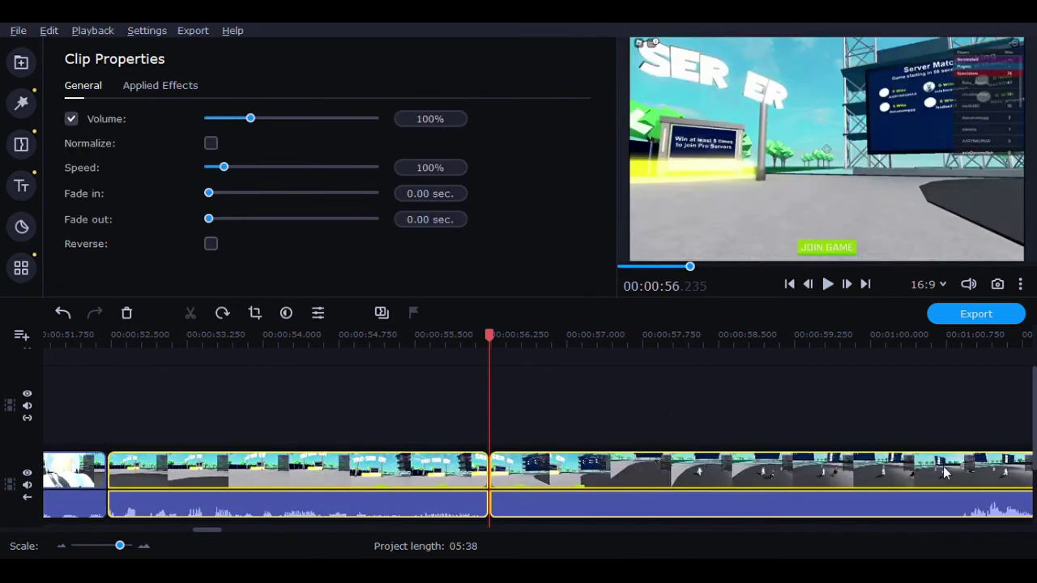
left_click(963, 470)
left_click(190, 312)
left_click(595, 474)
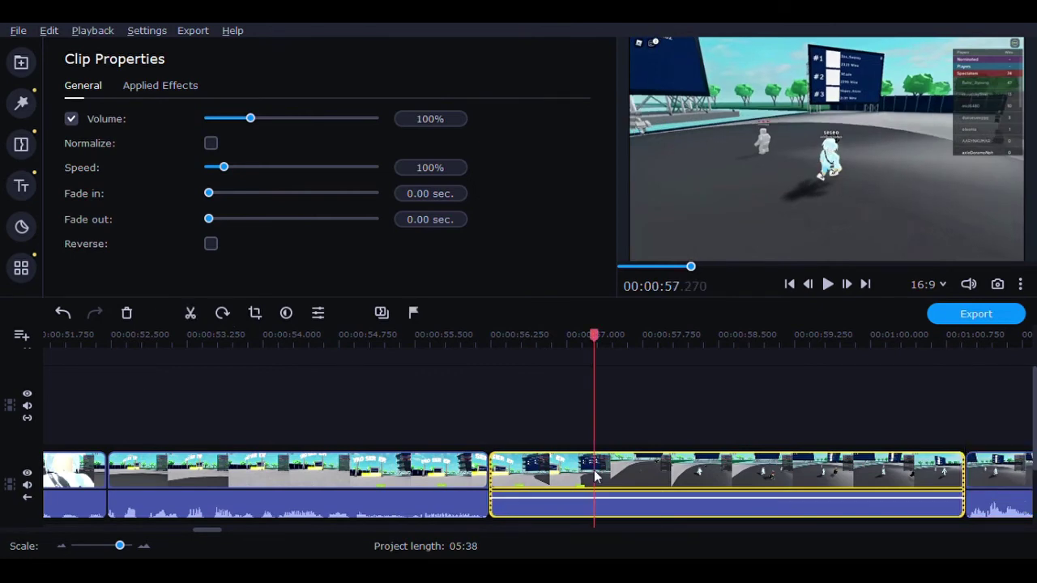
key("Delete")
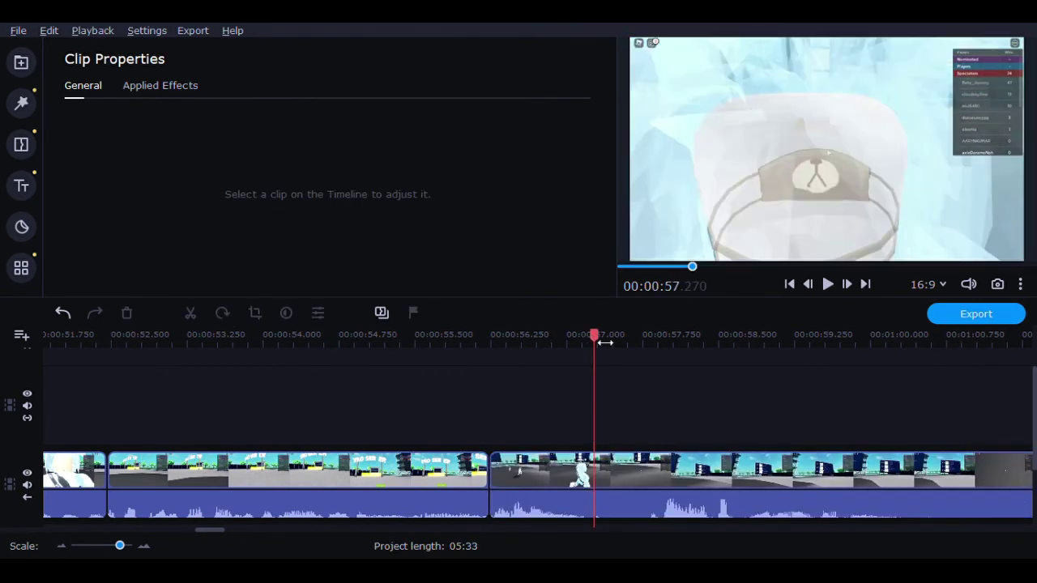
Split the main video at about 57.1 and 57.8 seconds and delete the character close-up between the cuts
left_click(615, 466)
left_click(578, 481)
left_click(190, 313)
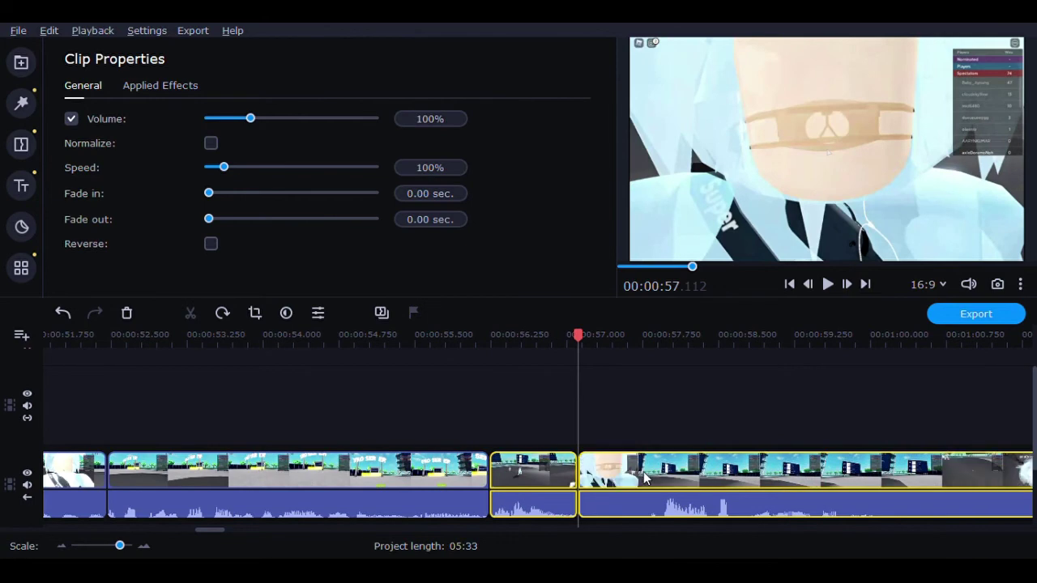
left_click(645, 473)
left_click(191, 312)
left_click(604, 477)
key("Delete")
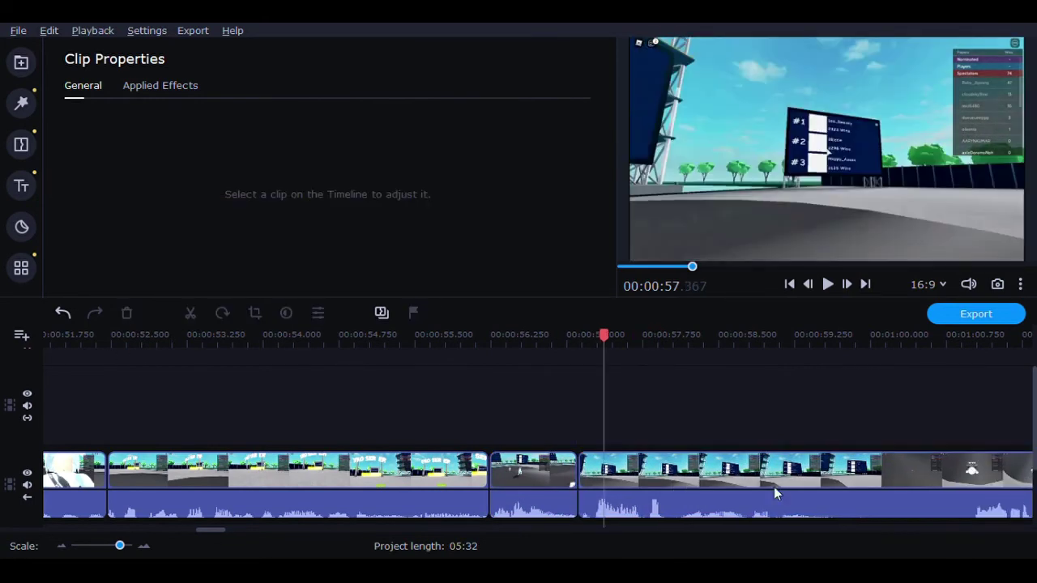
Cut the main video at about 59.4 seconds and 1 minute 1 second, and remove the piece in between
left_click(845, 478)
left_click(827, 478)
left_click(805, 479)
left_click(190, 312)
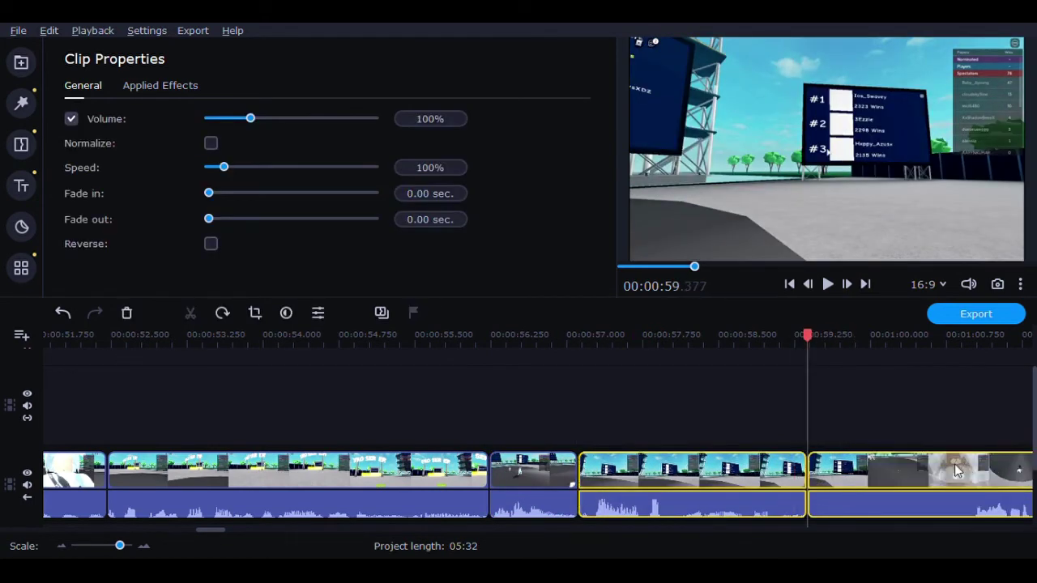
left_click(972, 468)
left_click(845, 474)
key("Delete")
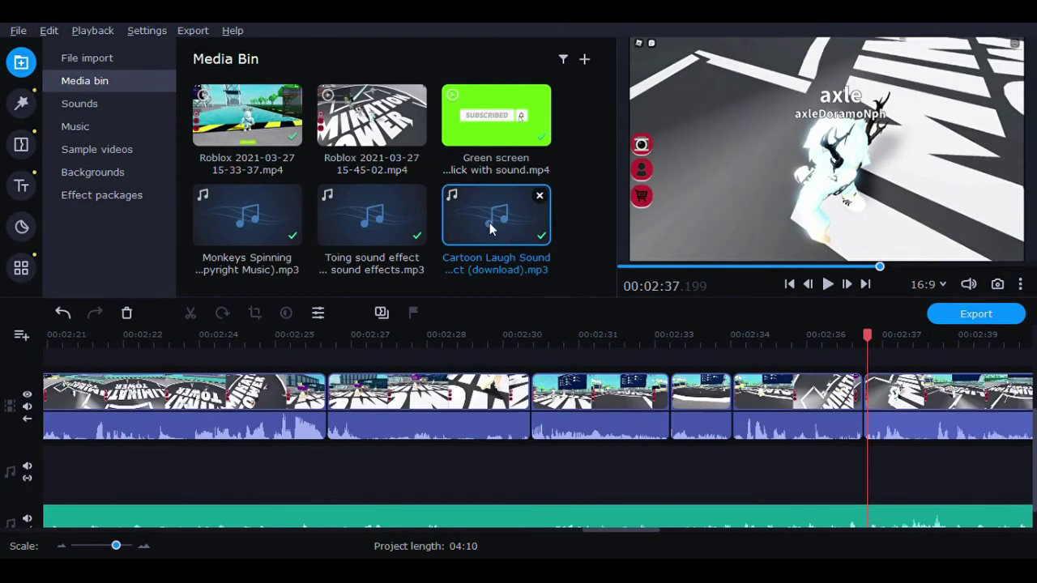
Try placing the Cartoon Laugh sound effect from the imported media on the audio track at about 2:29.9, and remove it
left_click(89, 58)
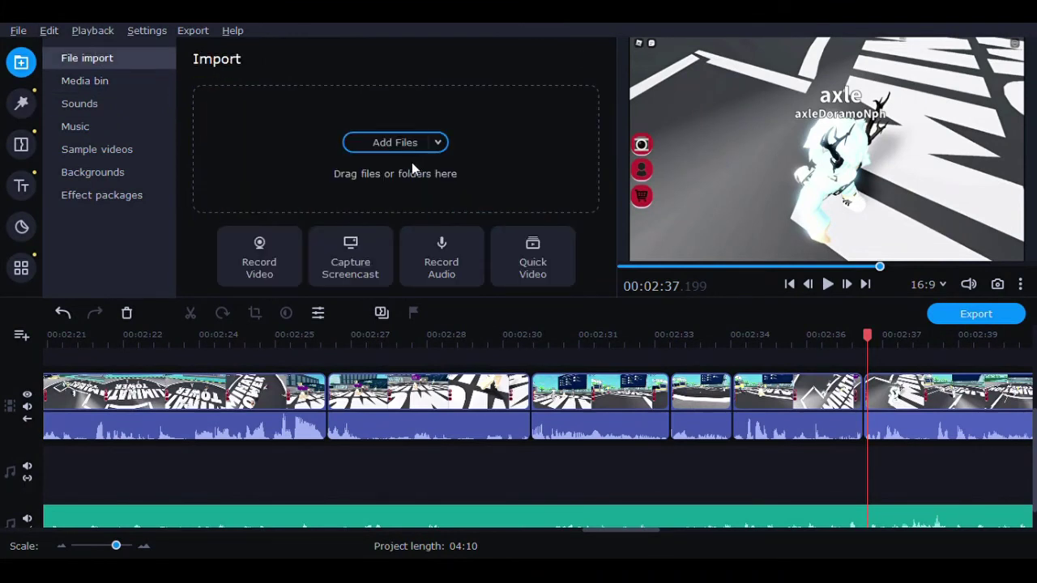
left_click(110, 82)
left_click_drag(504, 234, 496, 458)
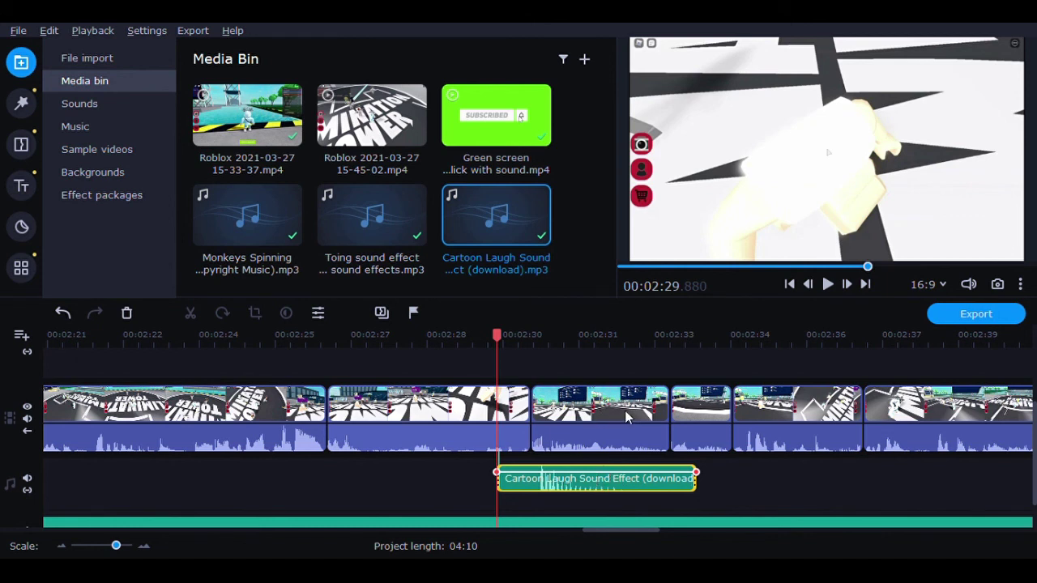
key("Delete")
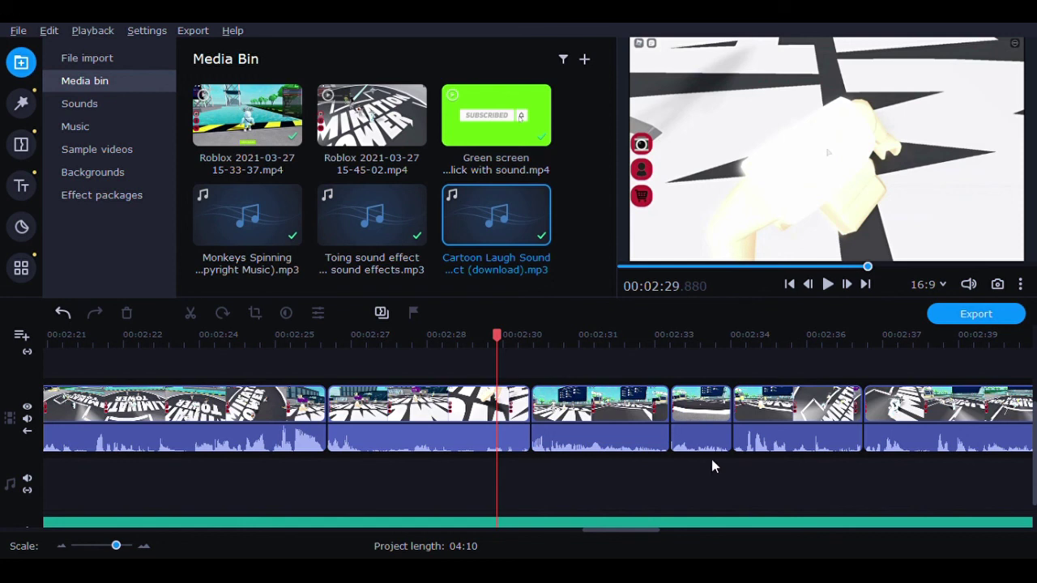